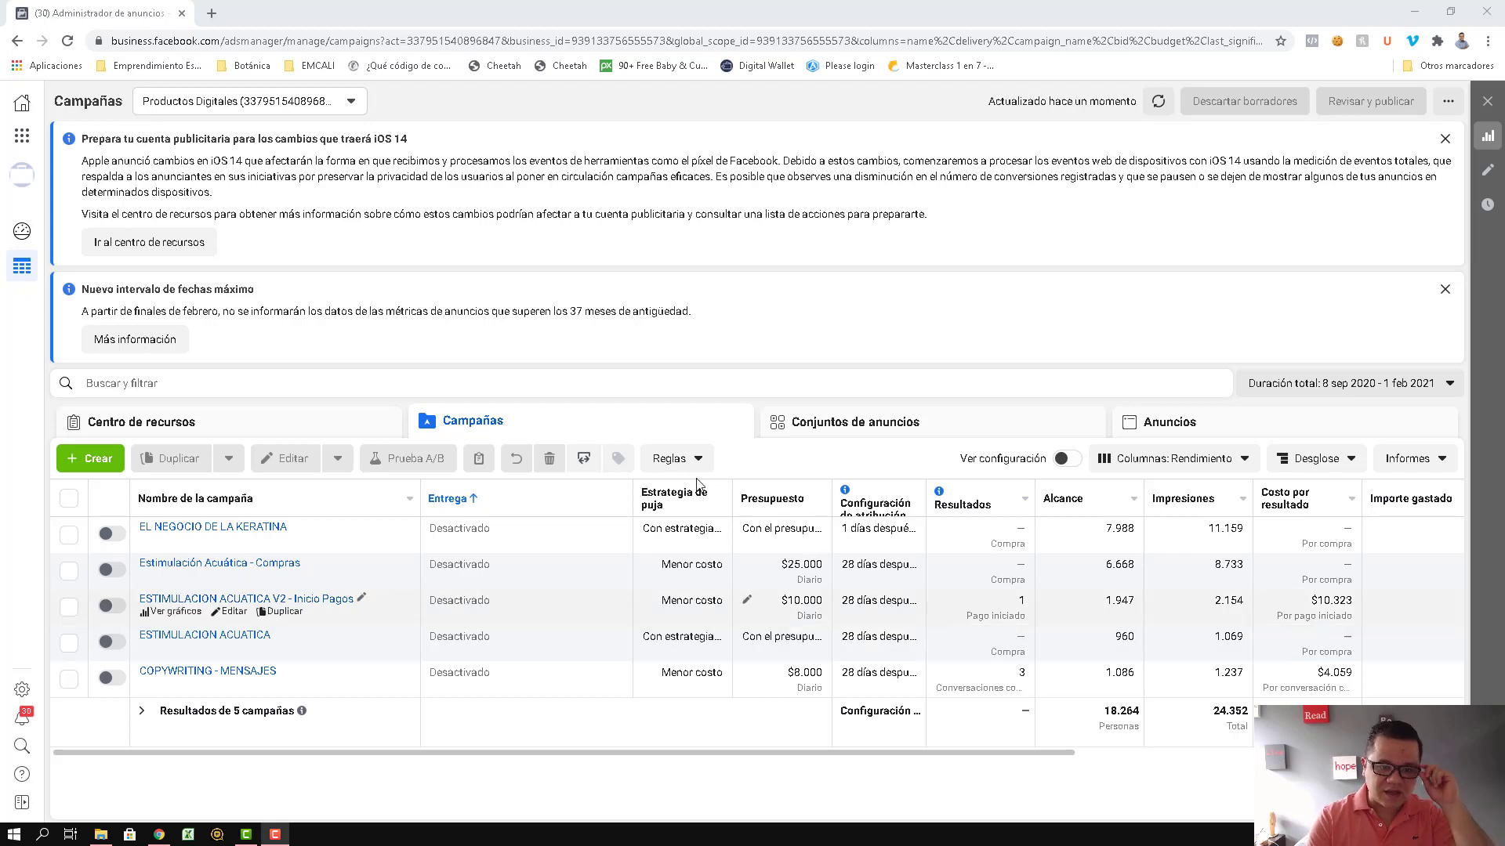
Open the Centro de recursos to view the iOS 14 tasks and dismiss the iOS 14 and date-range notices
{"action": "left_click", "coordinate": [192, 423]}
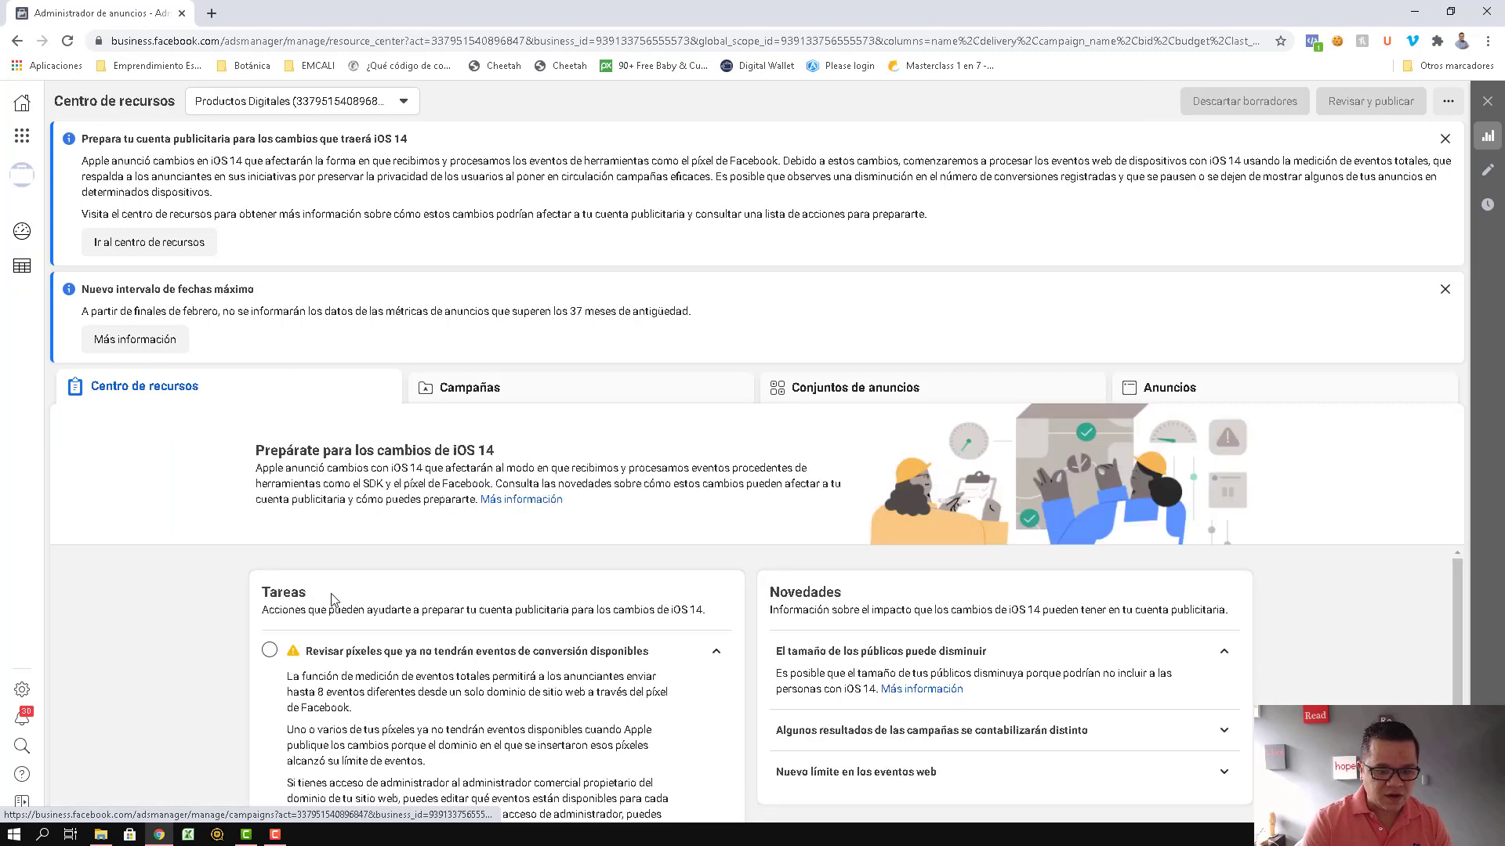
{"action": "scroll", "coordinate": [1332, 676], "scroll_direction": "down", "scroll_amount": 3}
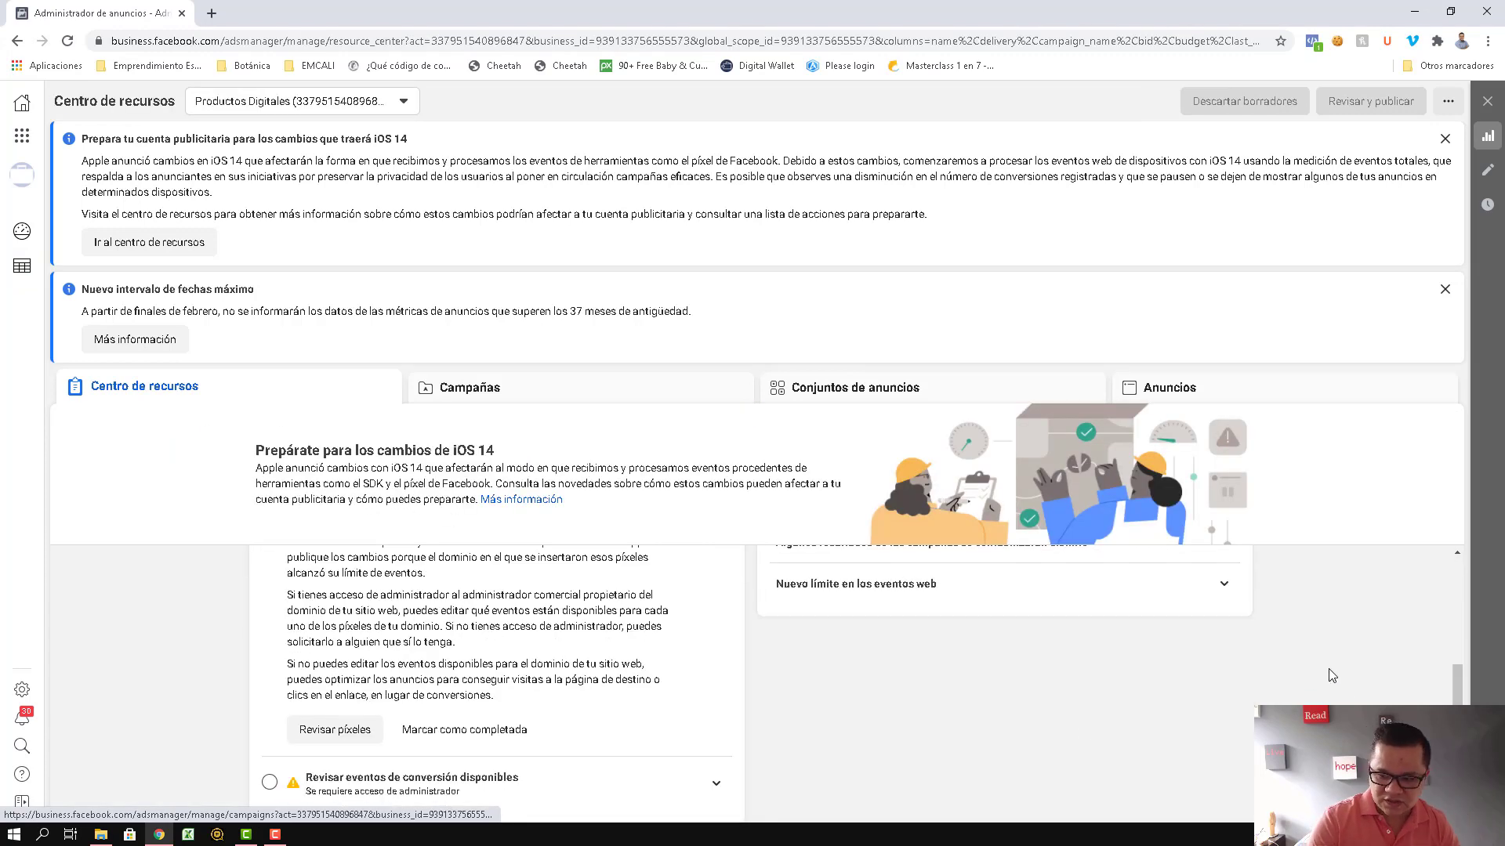
{"action": "scroll", "coordinate": [721, 666], "scroll_direction": "up", "scroll_amount": 3}
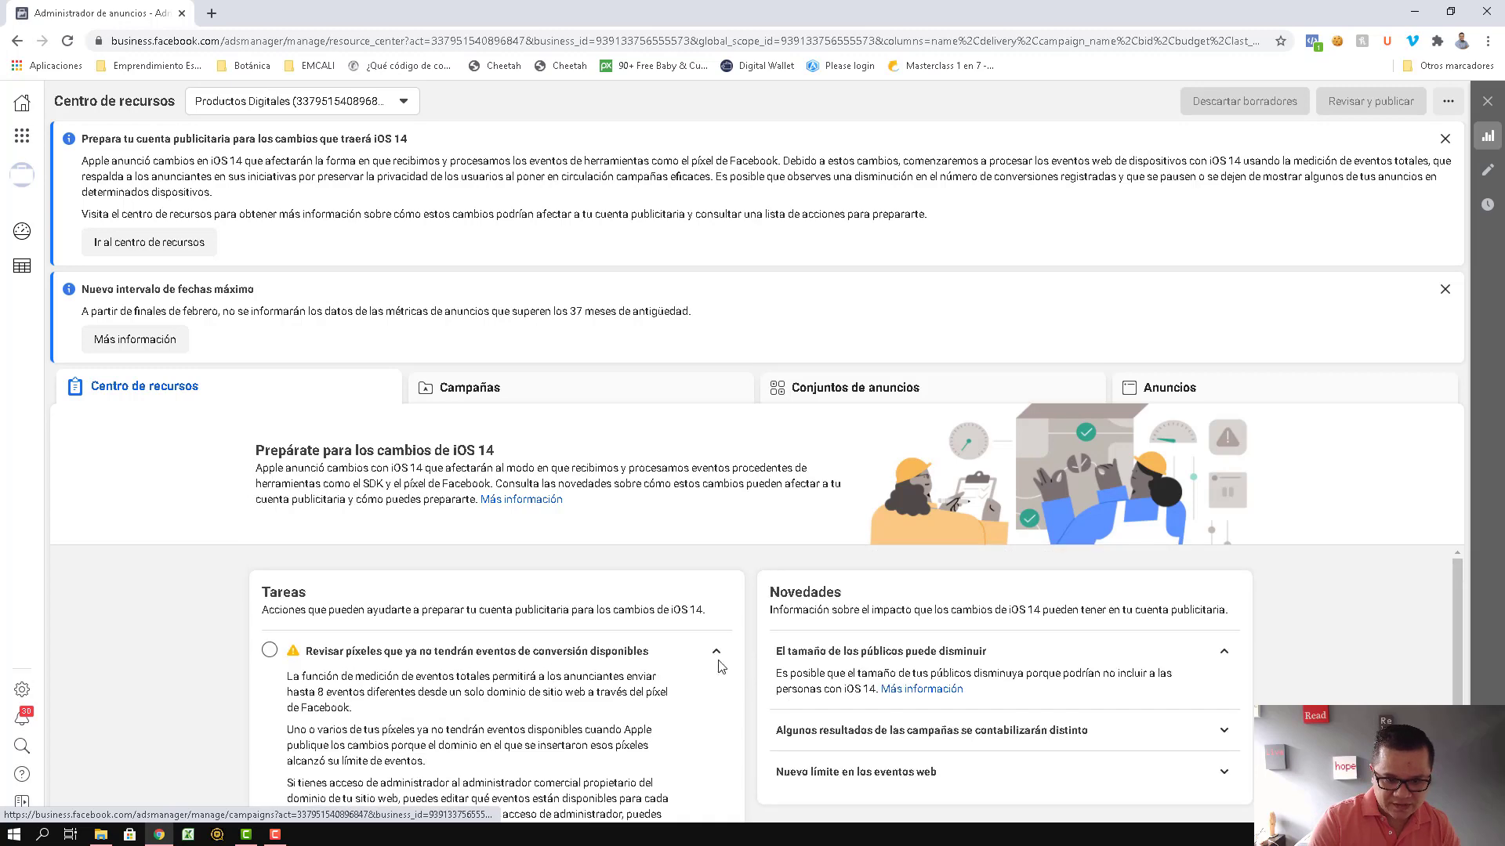
{"action": "left_click", "coordinate": [1444, 289]}
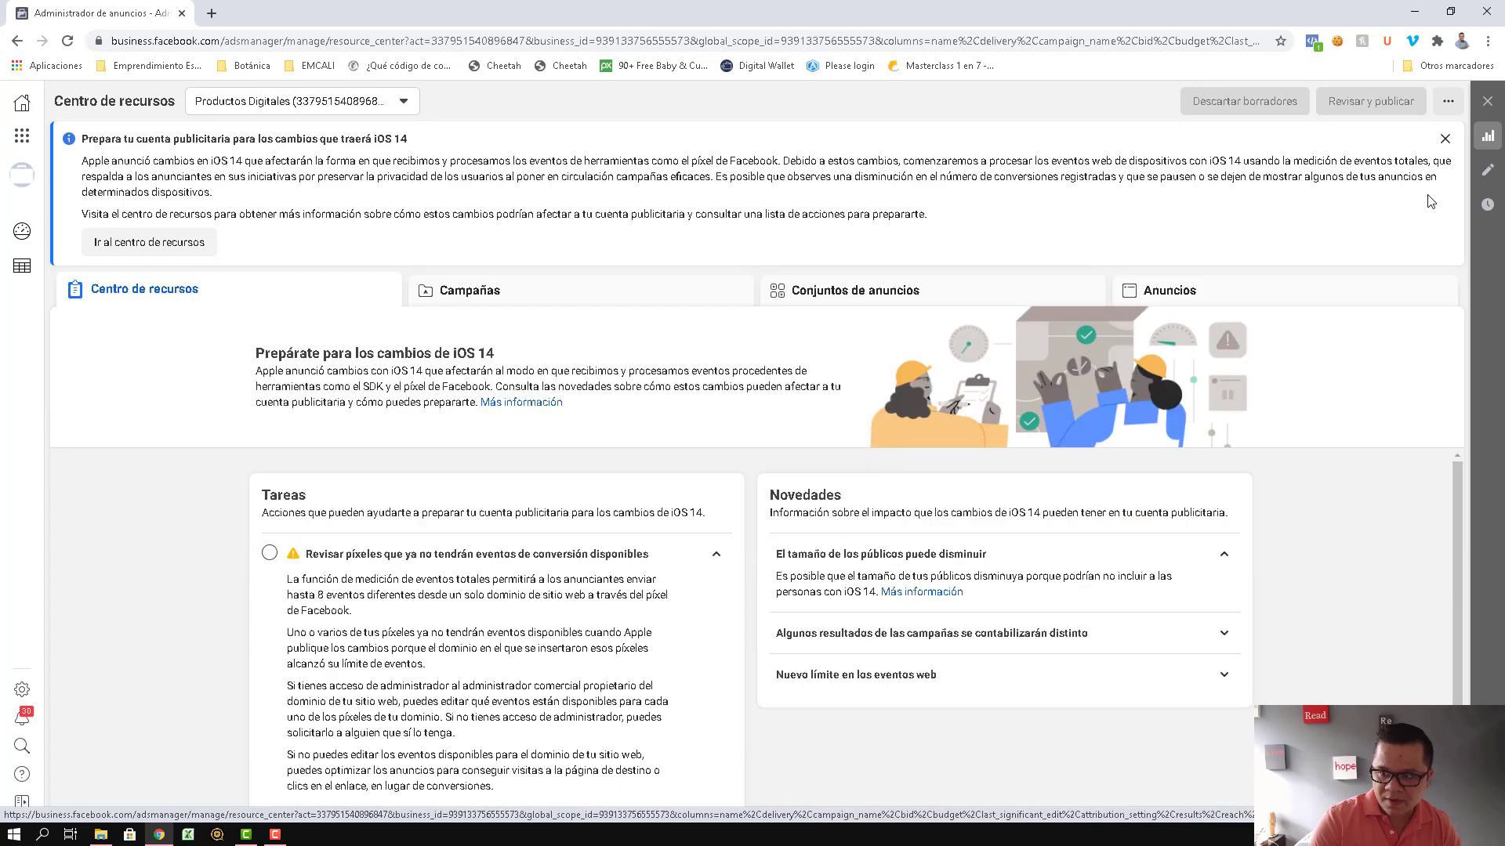
{"action": "left_click", "coordinate": [1444, 139]}
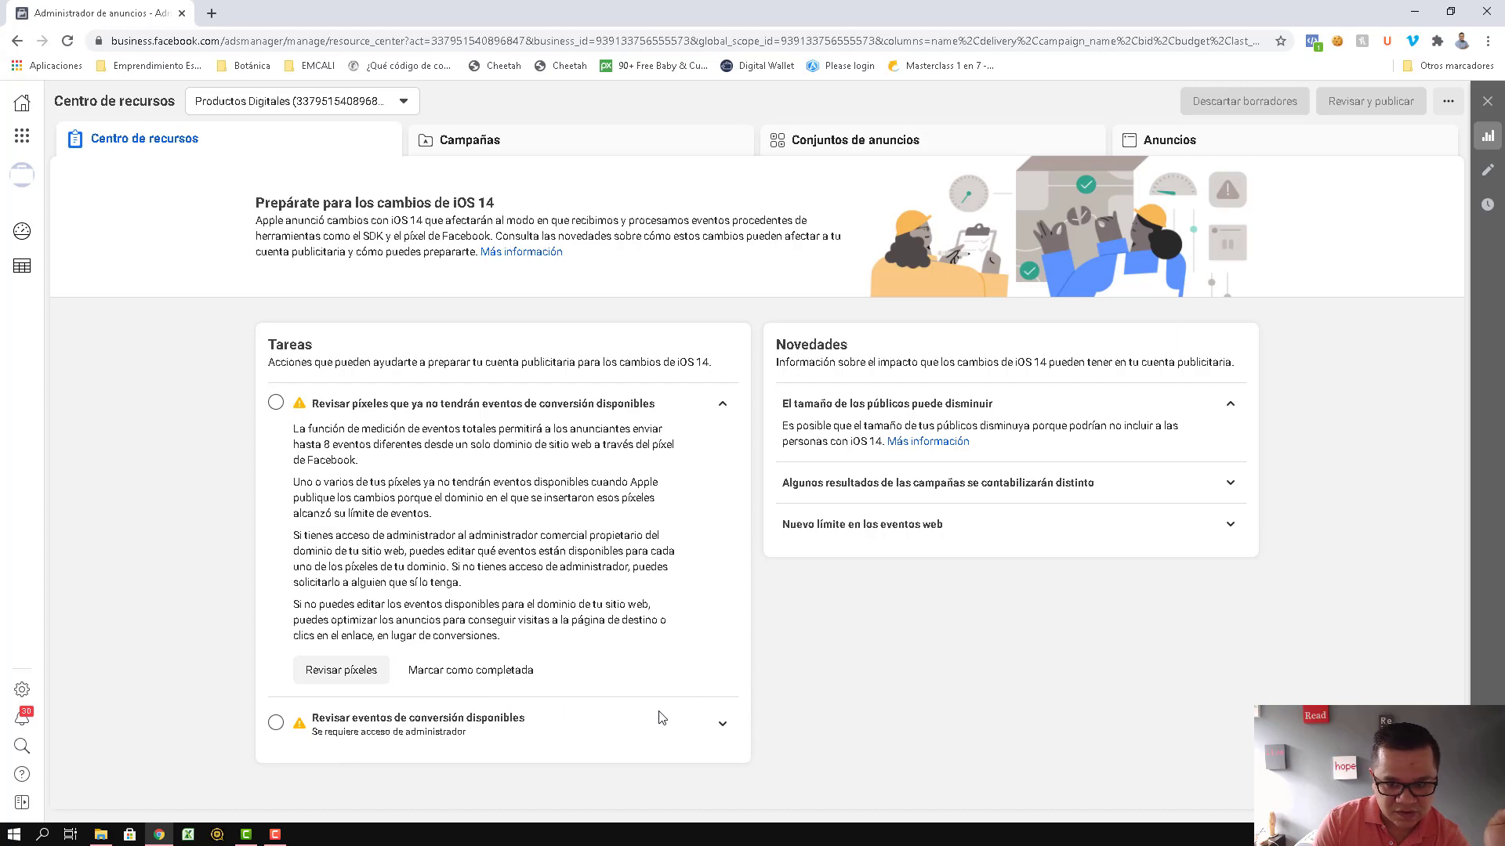
From the pixel review task, open domain verification for productosdigitales.site, add that domain to the business and reload the domain page
{"action": "left_click", "coordinate": [336, 672]}
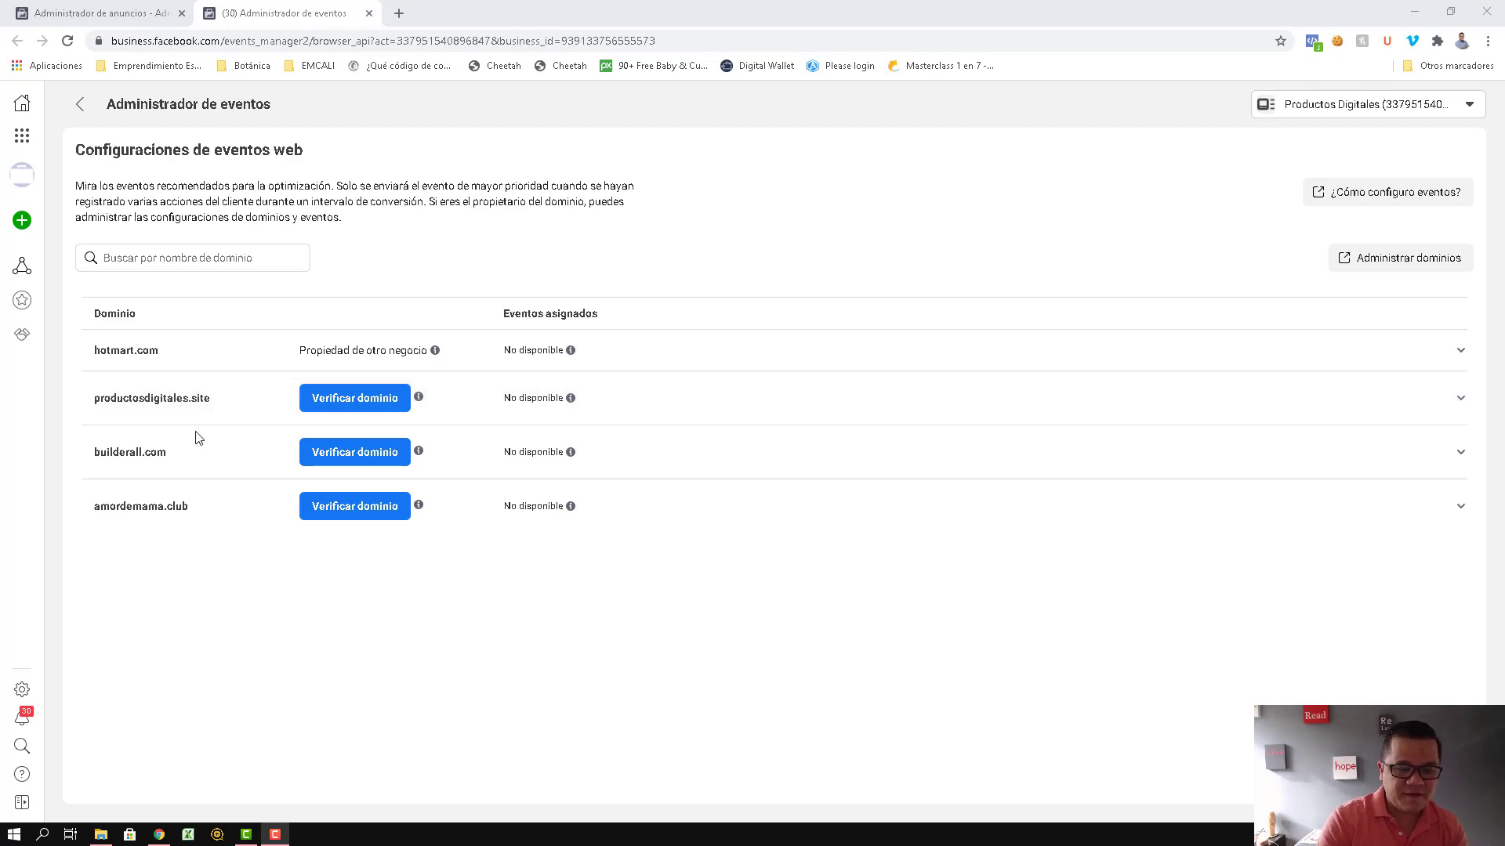
{"action": "left_click", "coordinate": [361, 403]}
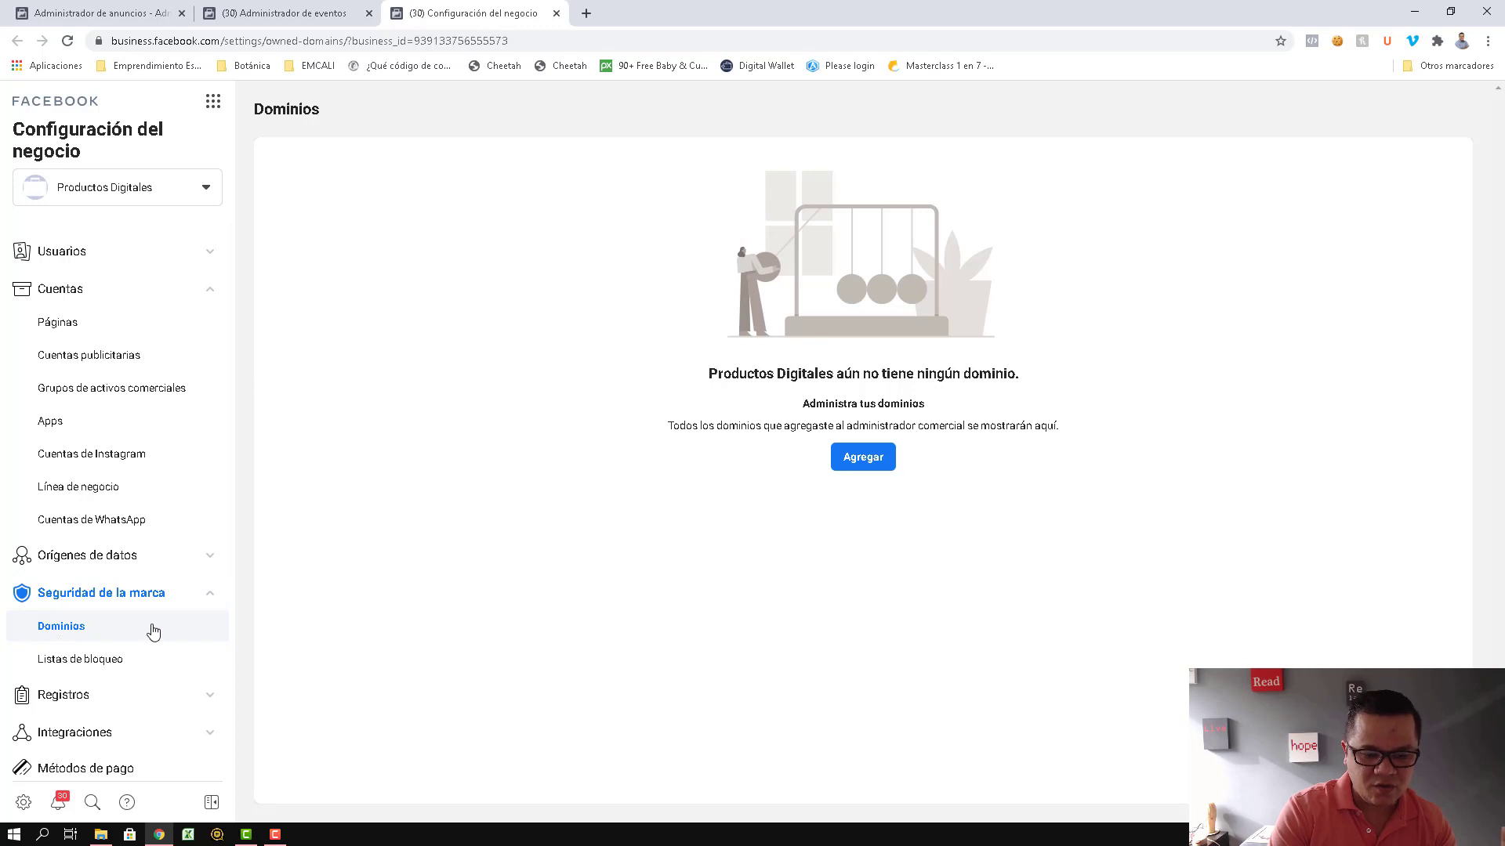
{"action": "left_click", "coordinate": [871, 461]}
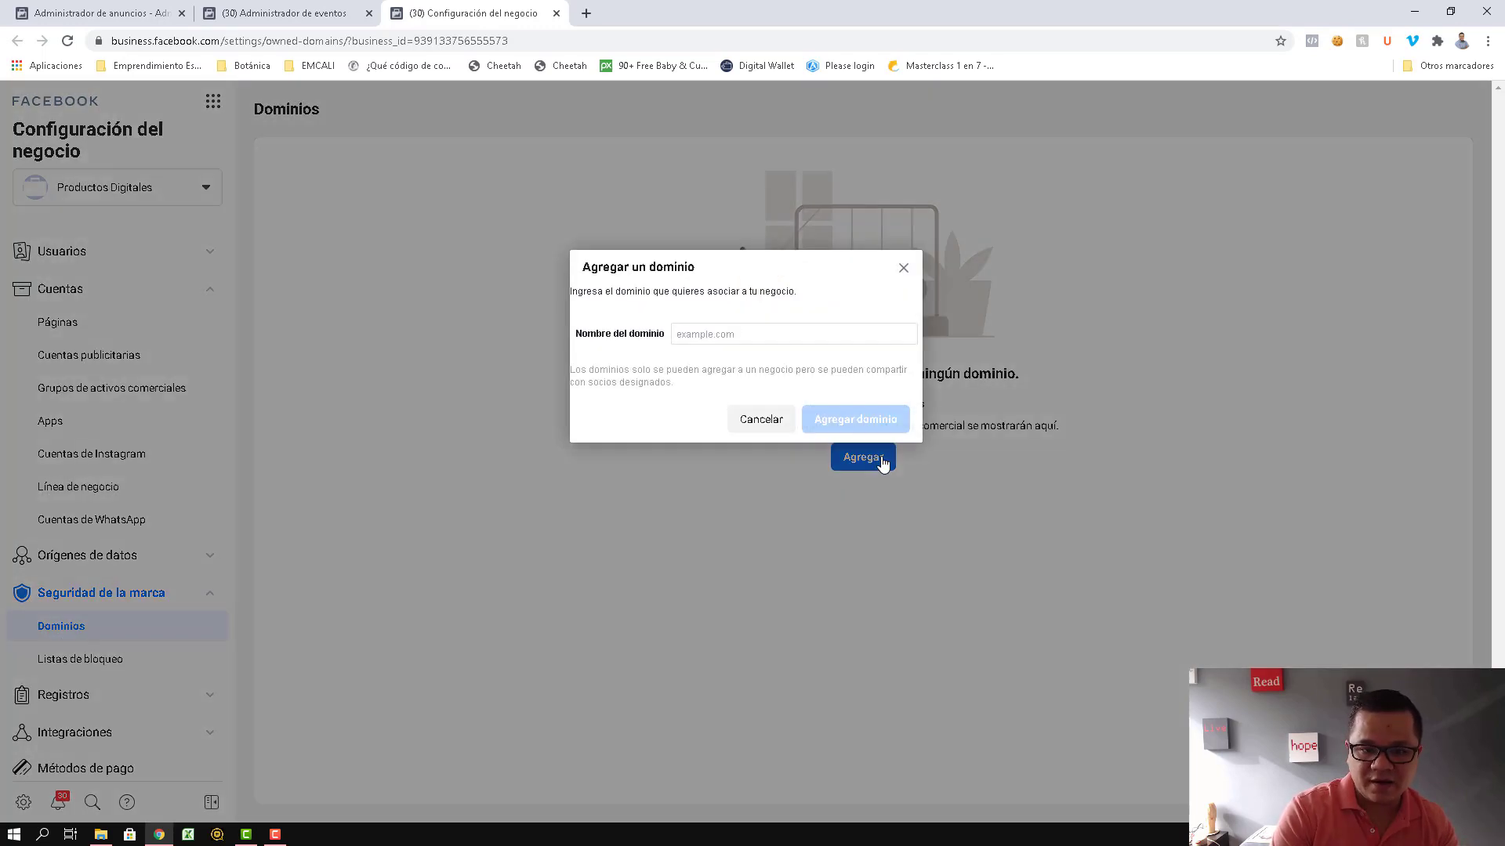
{"action": "left_click", "coordinate": [694, 333]}
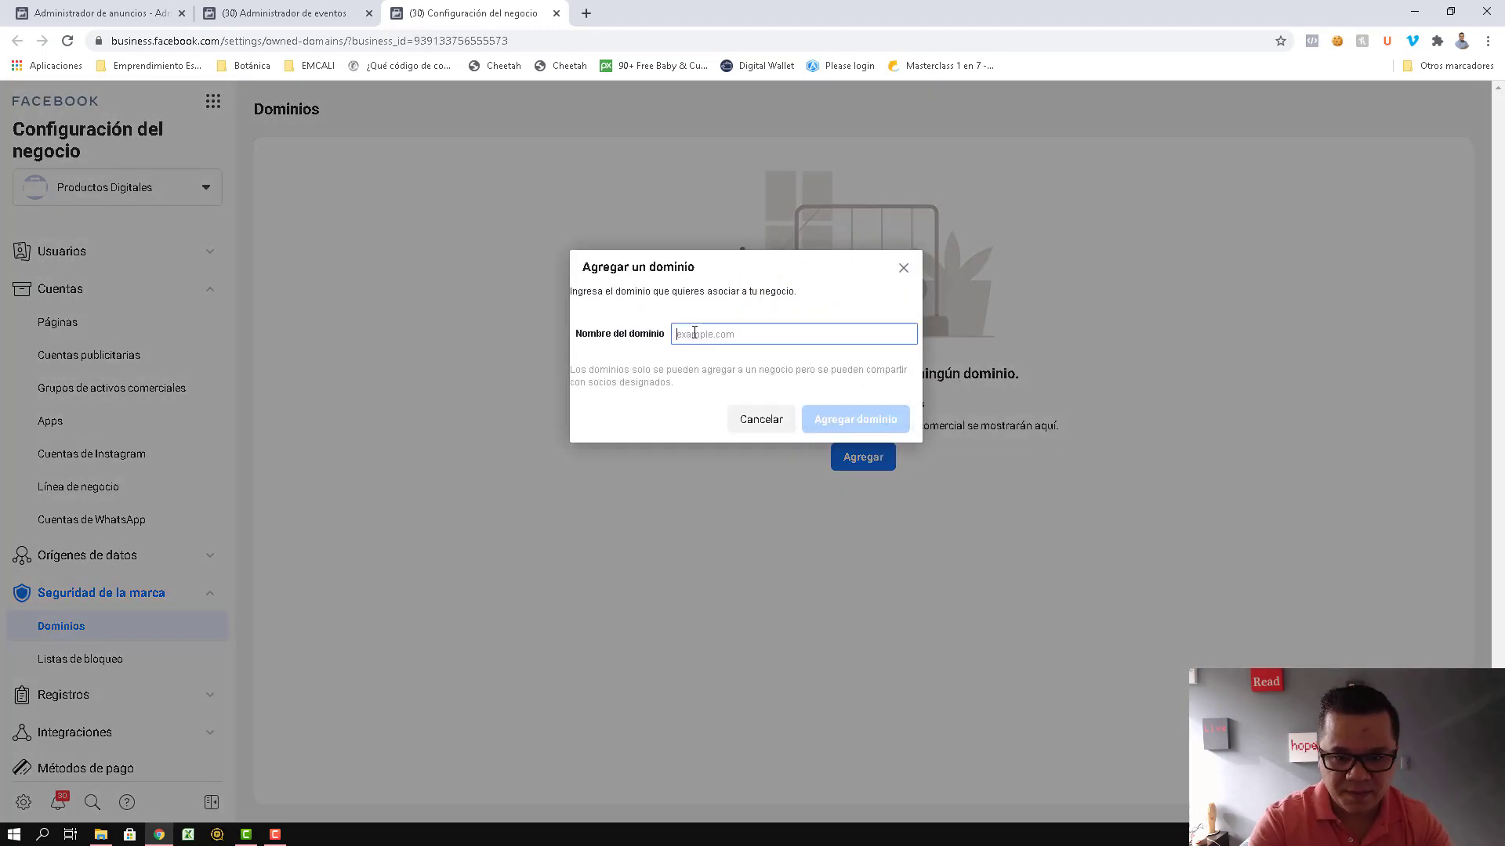
{"action": "type", "text": "productosdi"}
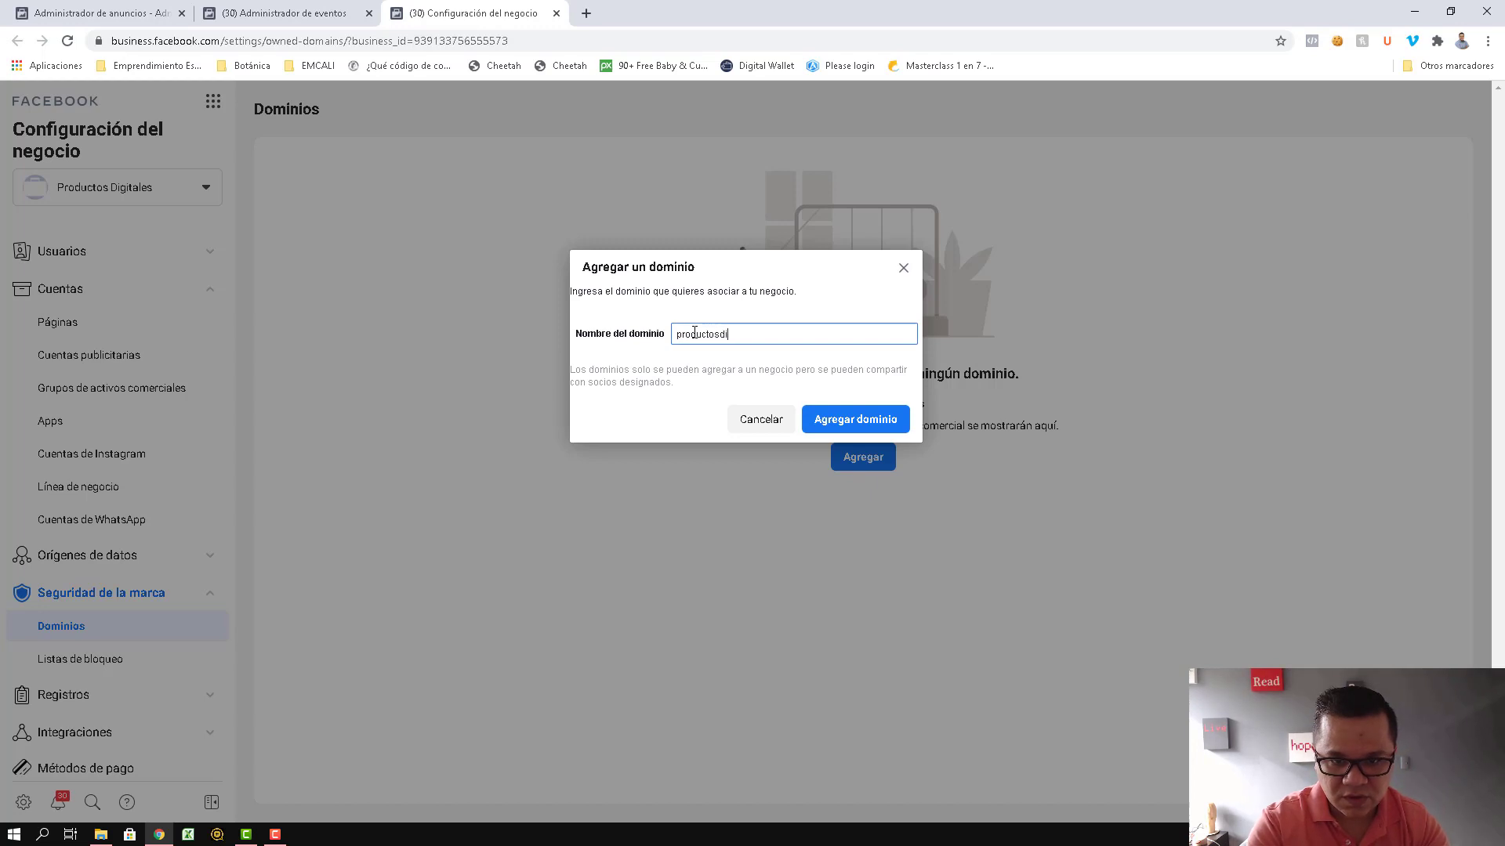
{"action": "type", "text": "gitales.sie"}
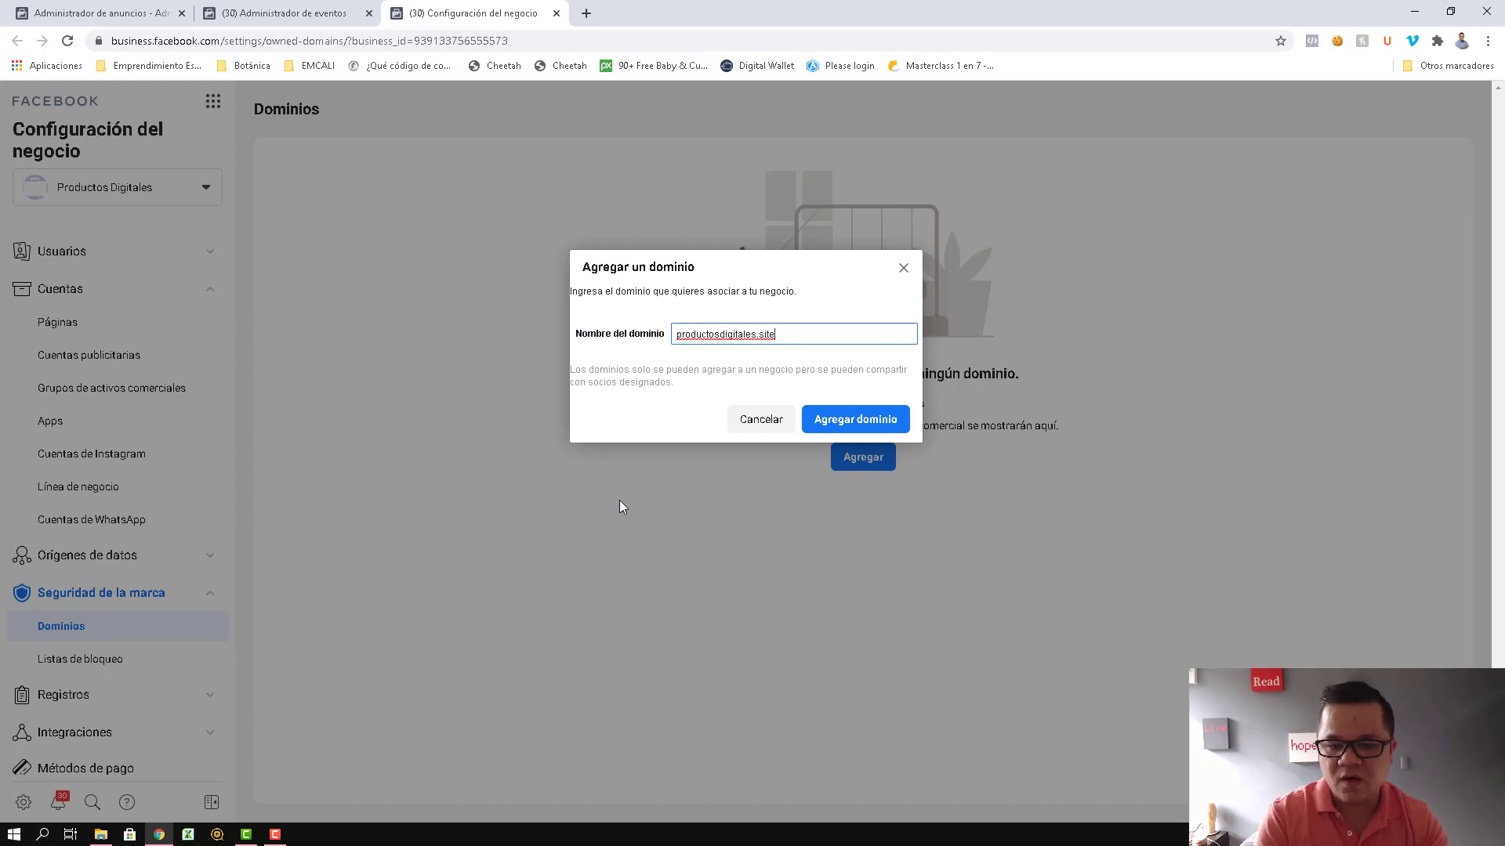
{"action": "left_click", "coordinate": [841, 423]}
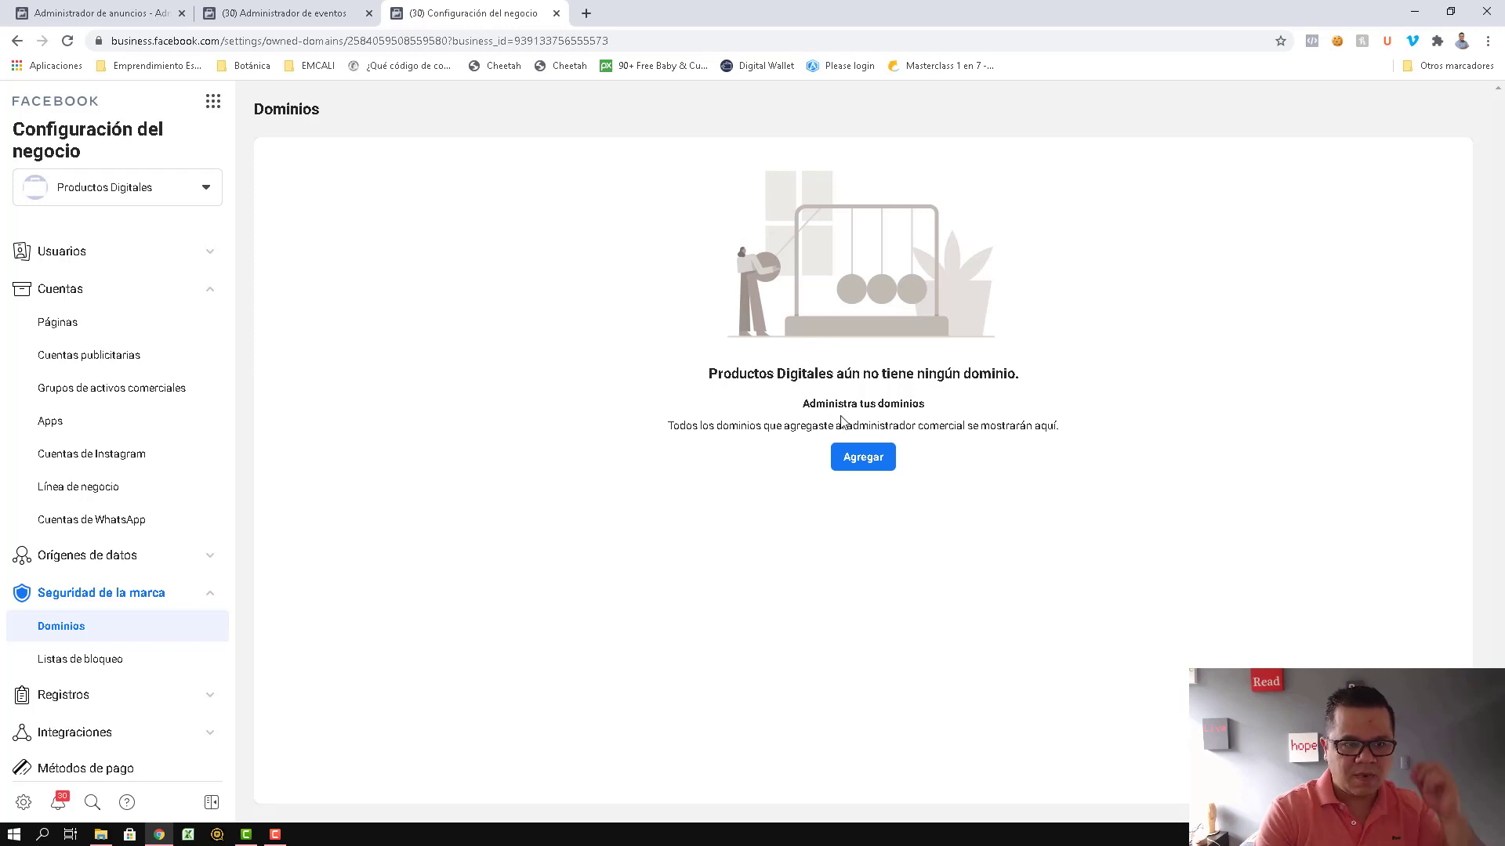
{"action": "left_click", "coordinate": [66, 43]}
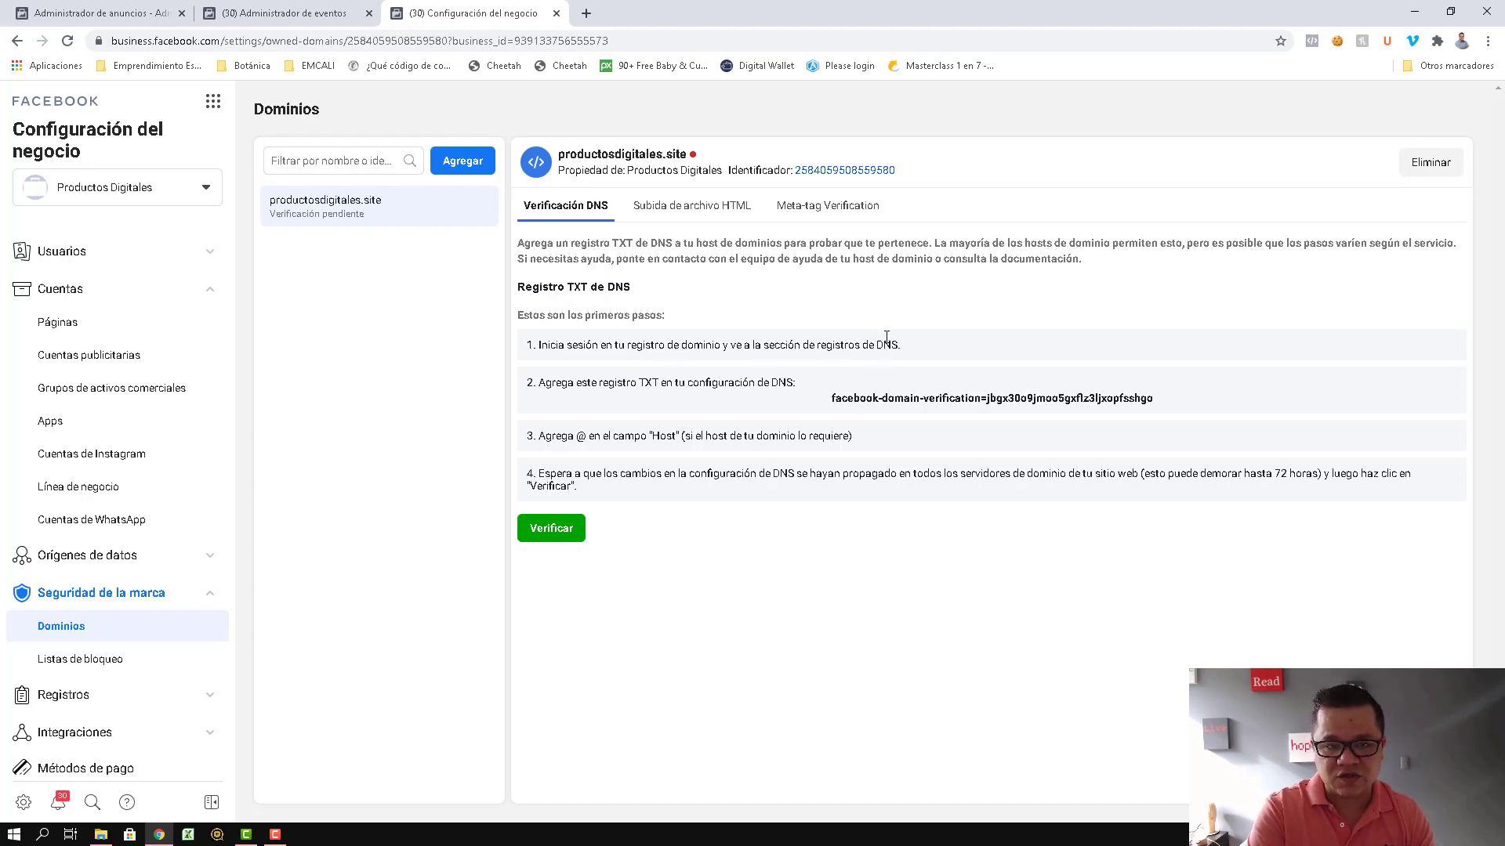
Open the Builderall virtual office at office.builderall.com in a new browser tab
{"action": "left_click", "coordinate": [588, 13]}
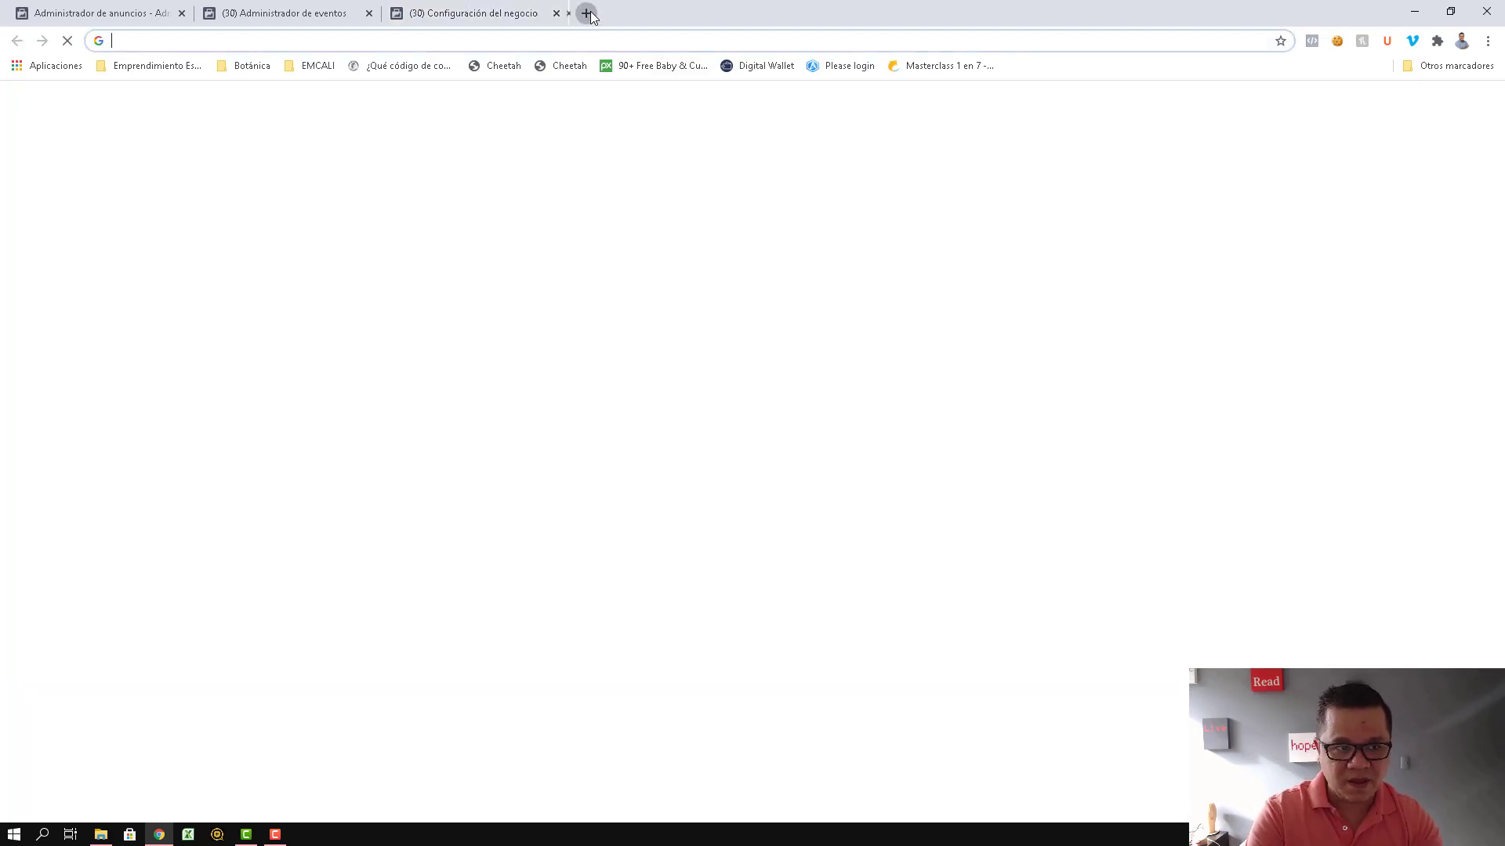
{"action": "type", "text": "off"}
{"action": "key", "text": "Return"}
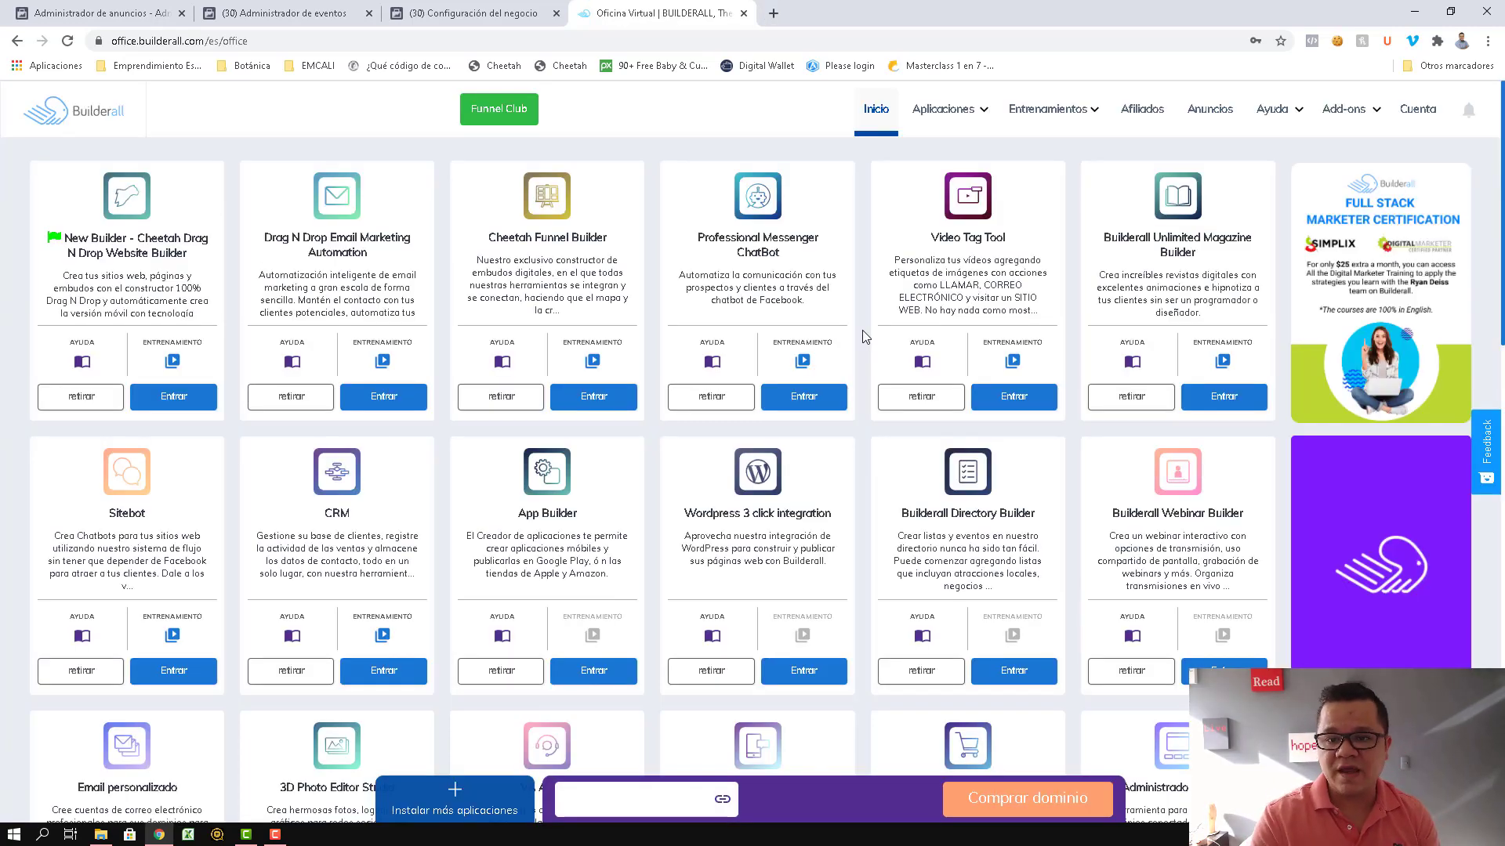
Search the full list of Builderall applications for "dns" to check whether Administrador de DNS is installed
{"action": "mouse_move", "coordinate": [945, 118]}
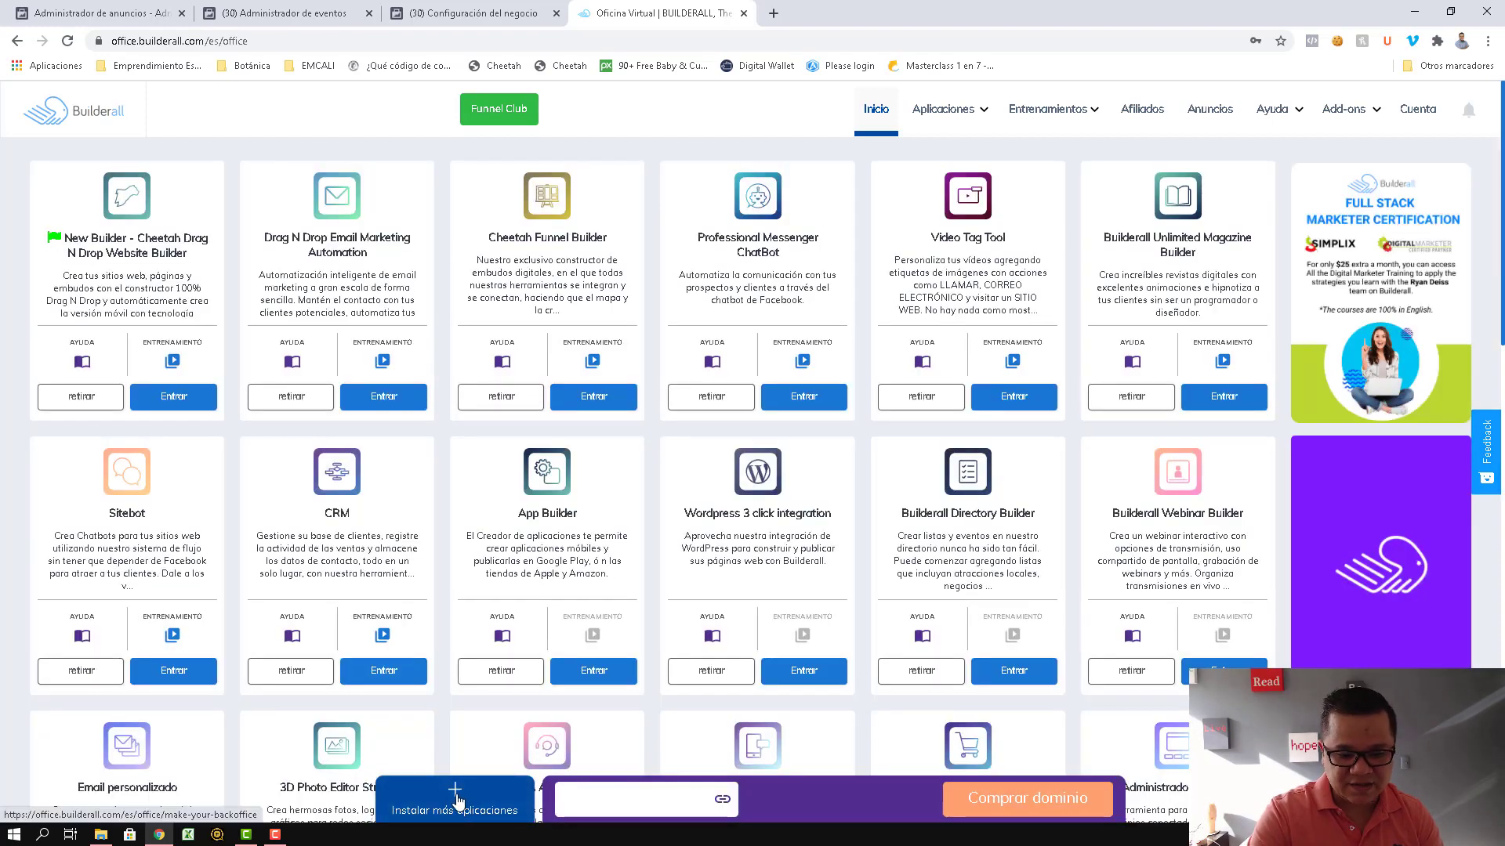
{"action": "left_click", "coordinate": [457, 803]}
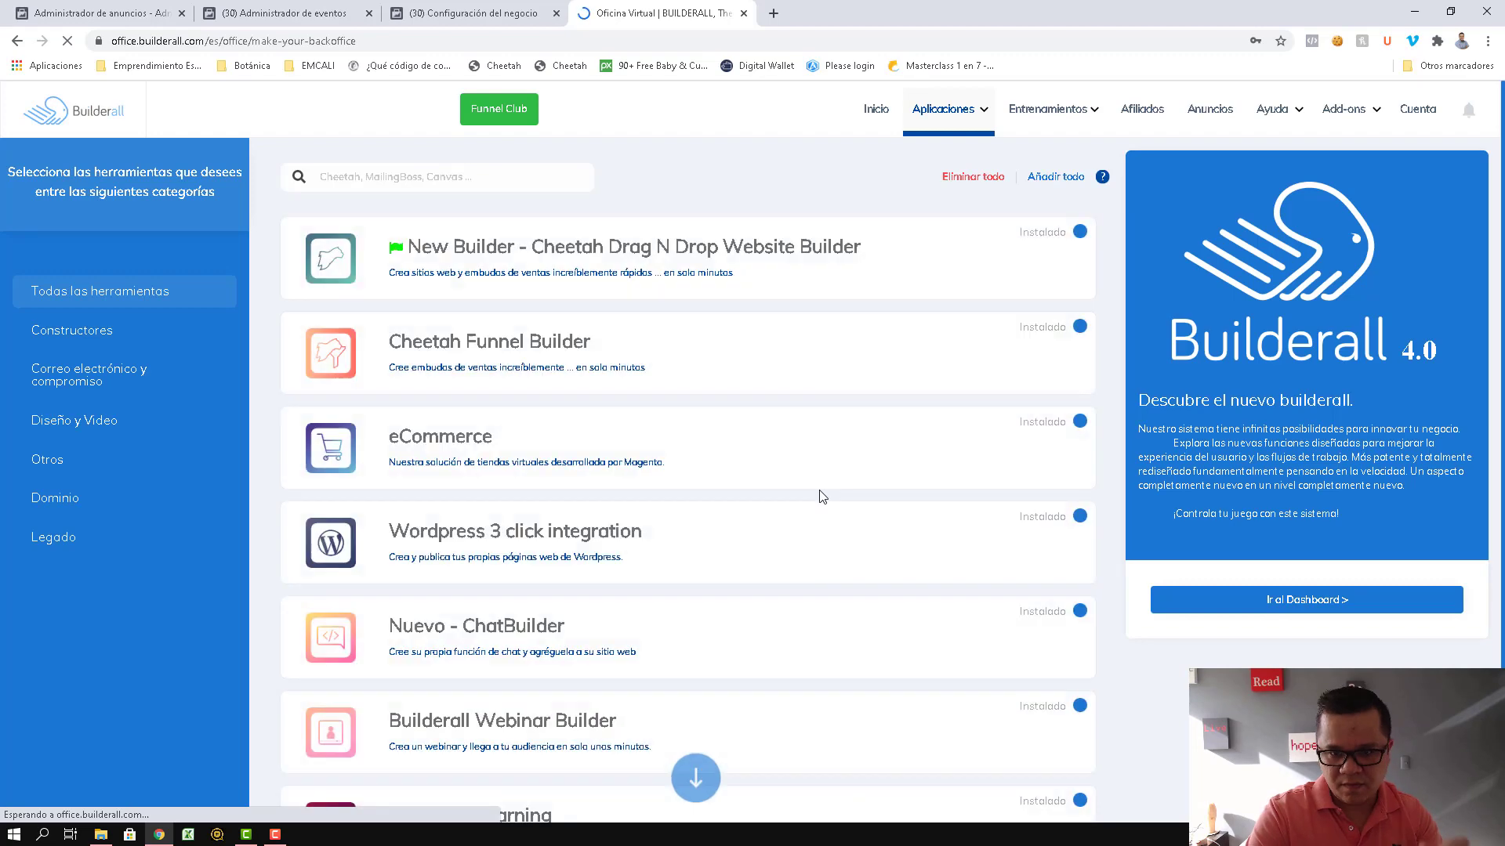
{"action": "scroll", "coordinate": [623, 525], "scroll_direction": "down", "scroll_amount": 7}
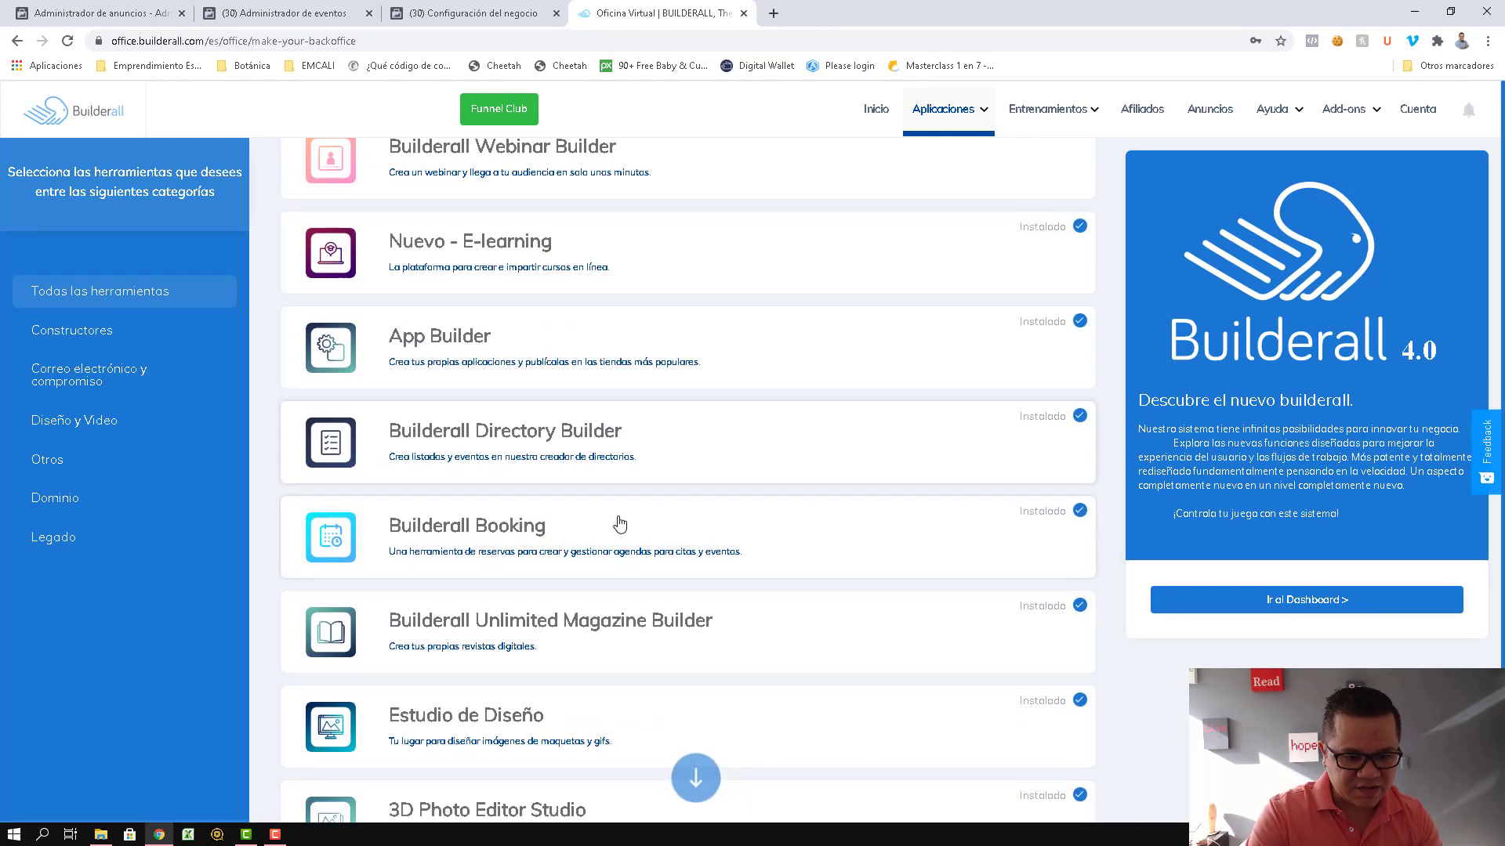
{"action": "scroll", "coordinate": [619, 523], "scroll_direction": "down", "scroll_amount": 3}
{"action": "key", "text": "ctrl+f"}
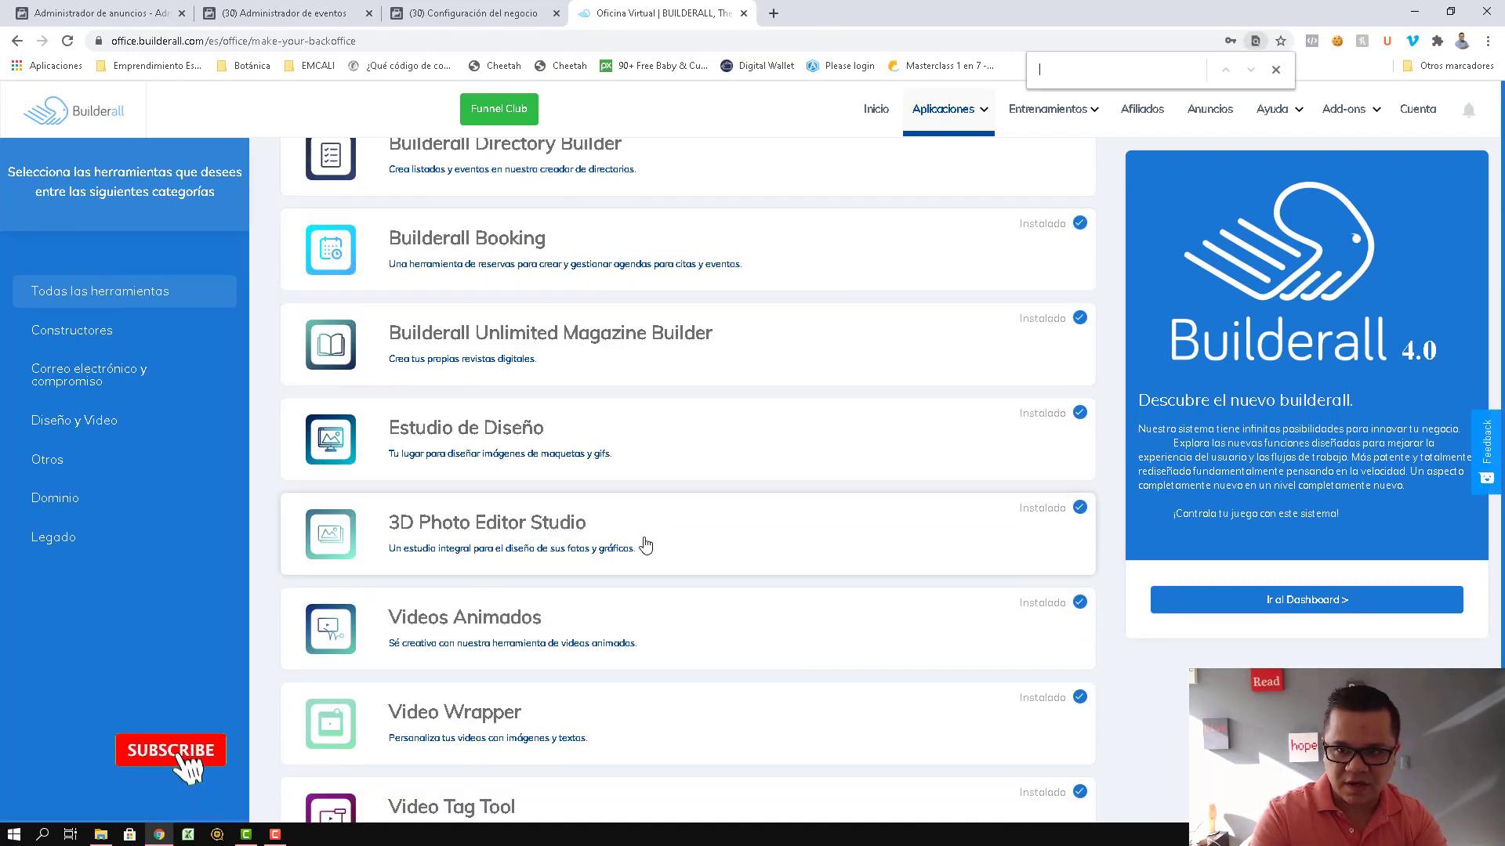
{"action": "type", "text": "dns"}
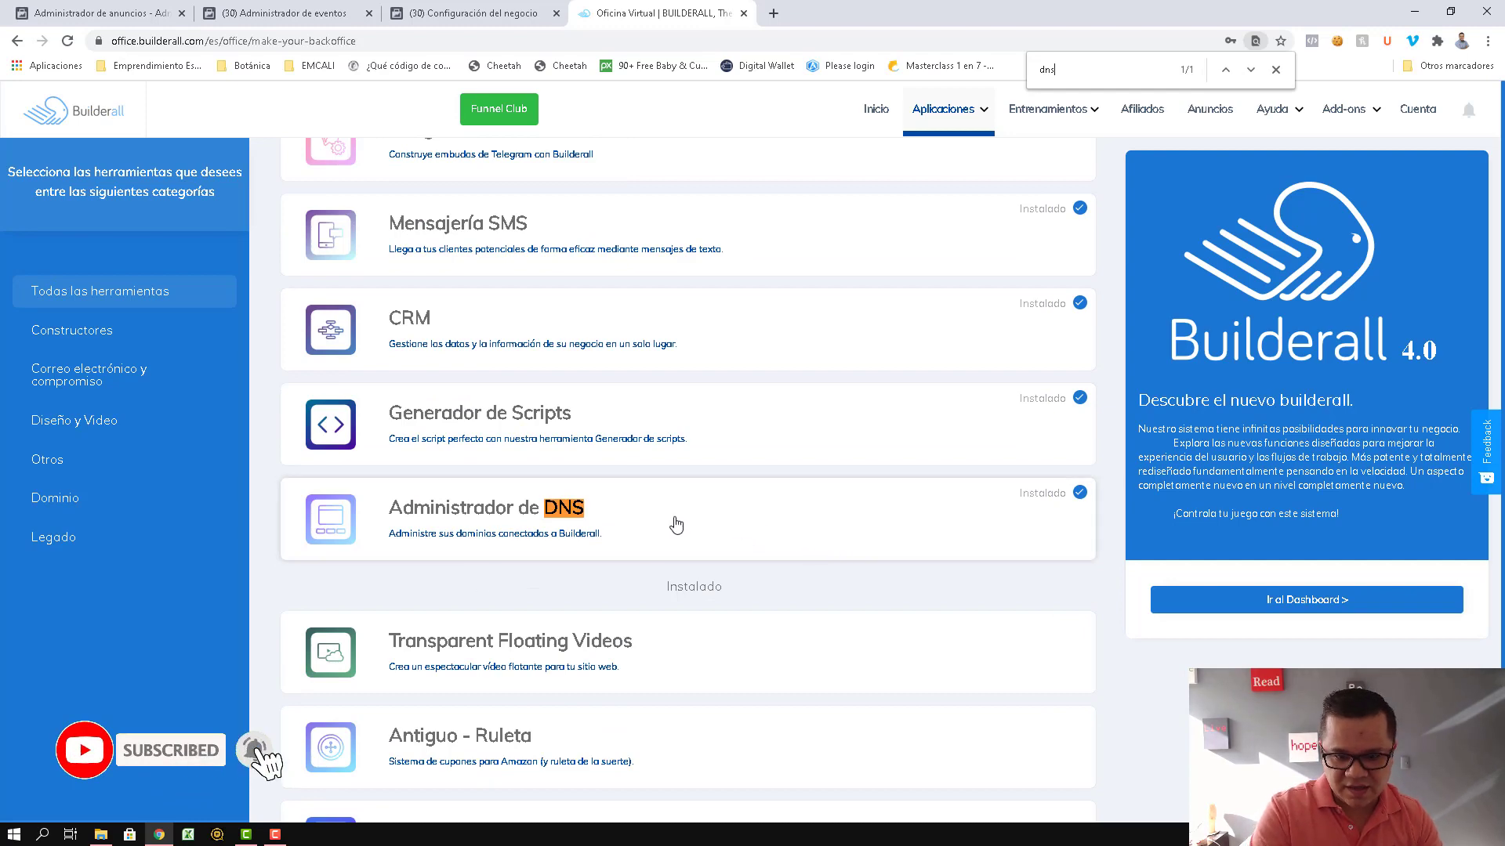
{"action": "scroll", "coordinate": [764, 666], "scroll_direction": "down", "scroll_amount": 1}
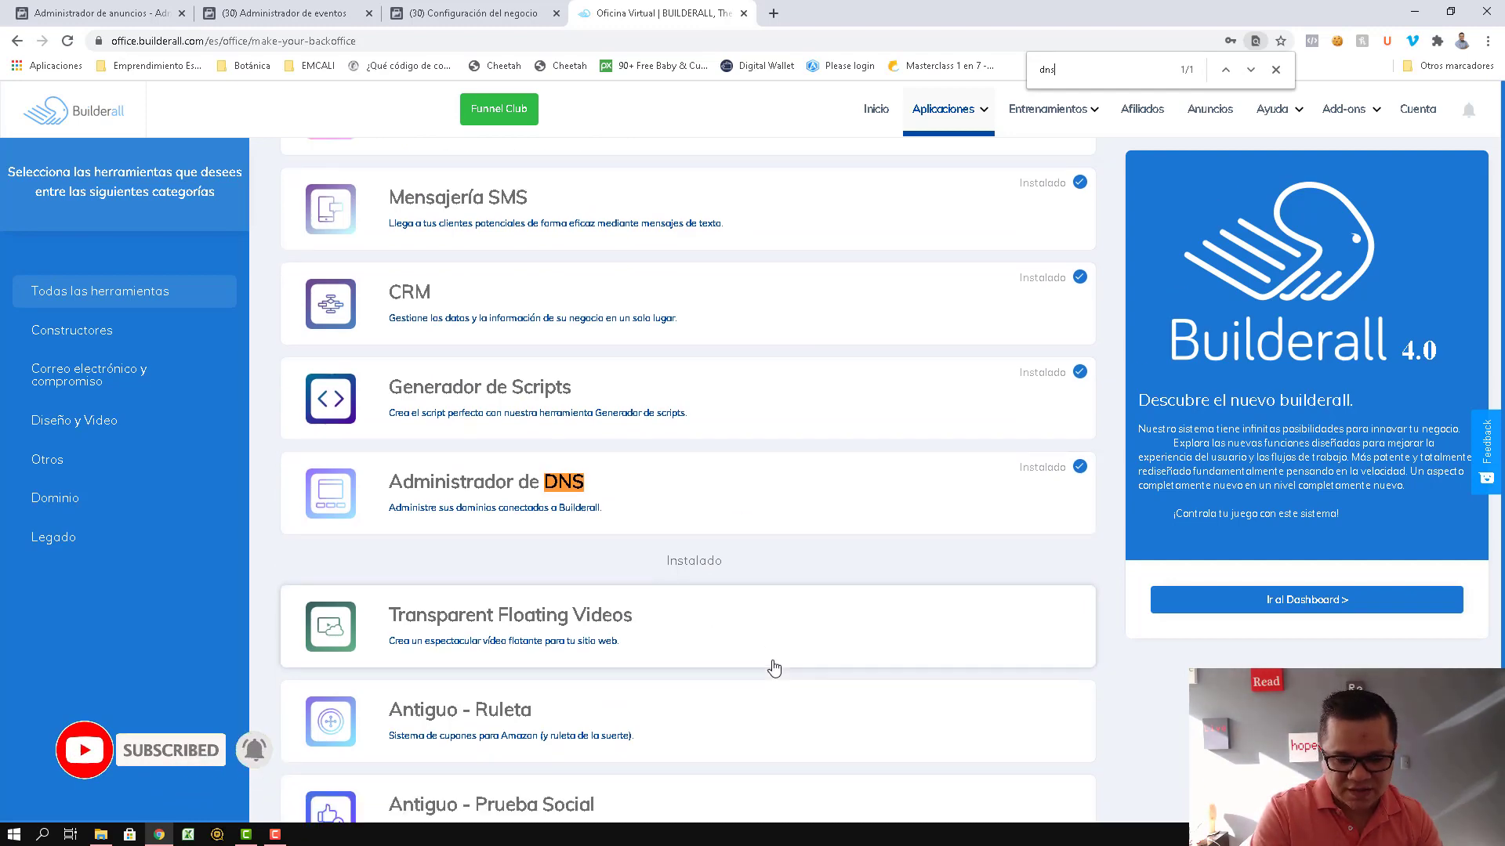
{"action": "scroll", "coordinate": [774, 668], "scroll_direction": "down", "scroll_amount": 3}
{"action": "left_click", "coordinate": [793, 384]}
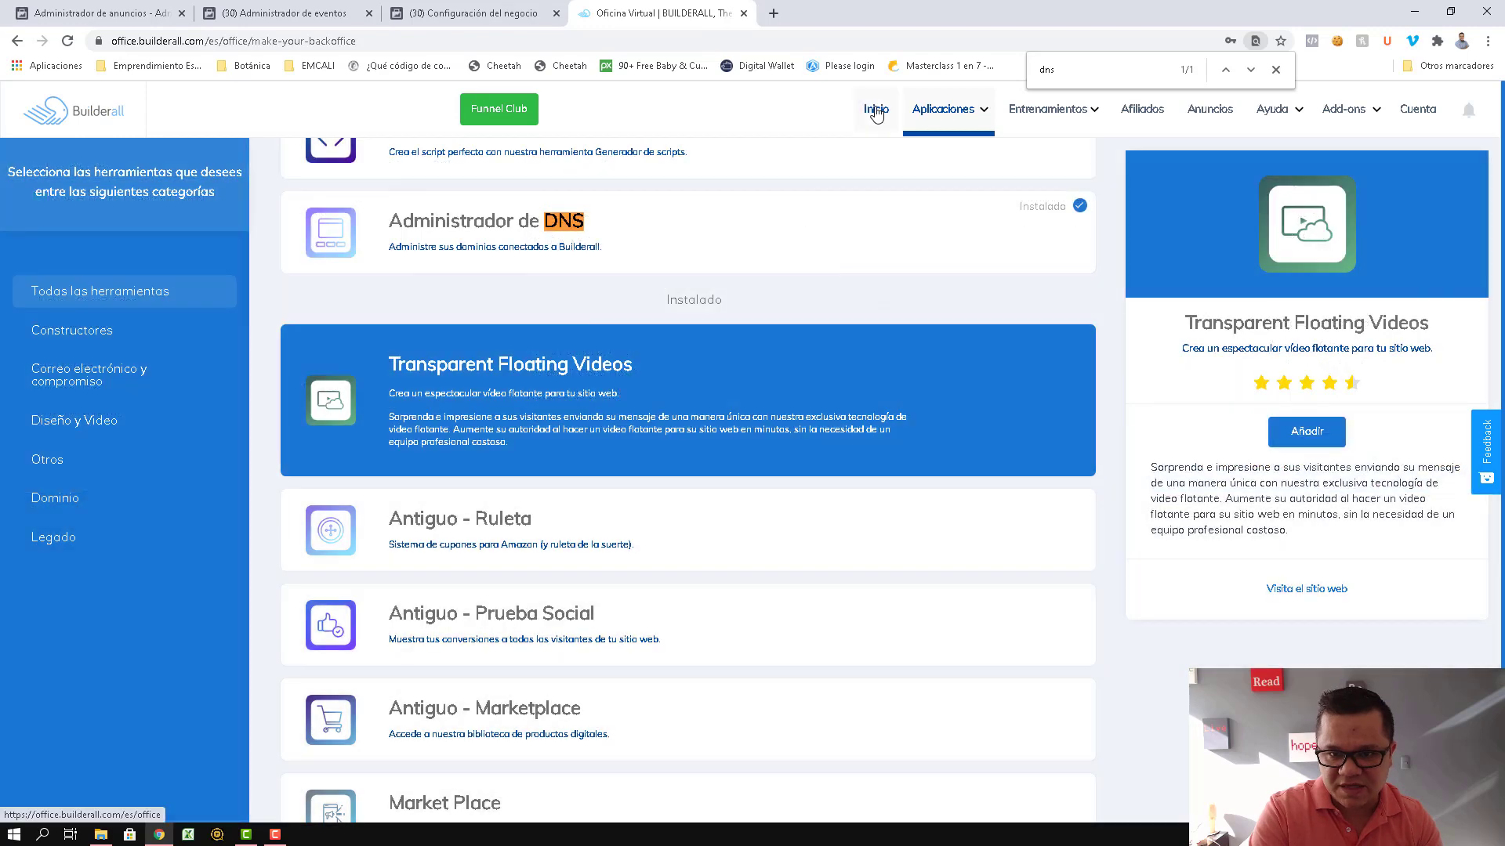
Return to the Builderall home page and open the Administrador de DNS application
{"action": "left_click", "coordinate": [875, 109]}
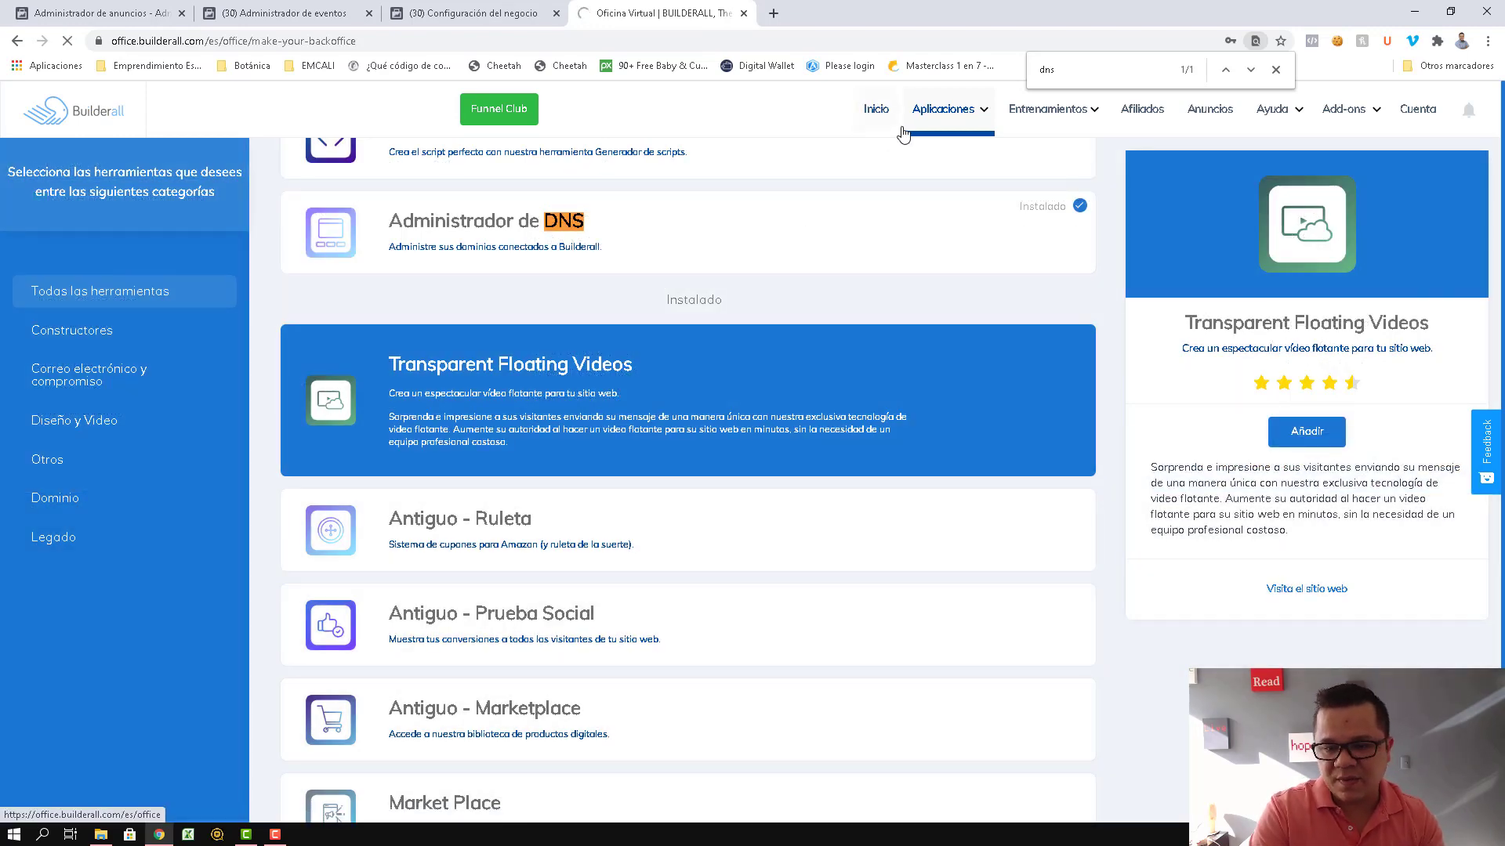
{"action": "mouse_move", "coordinate": [951, 122]}
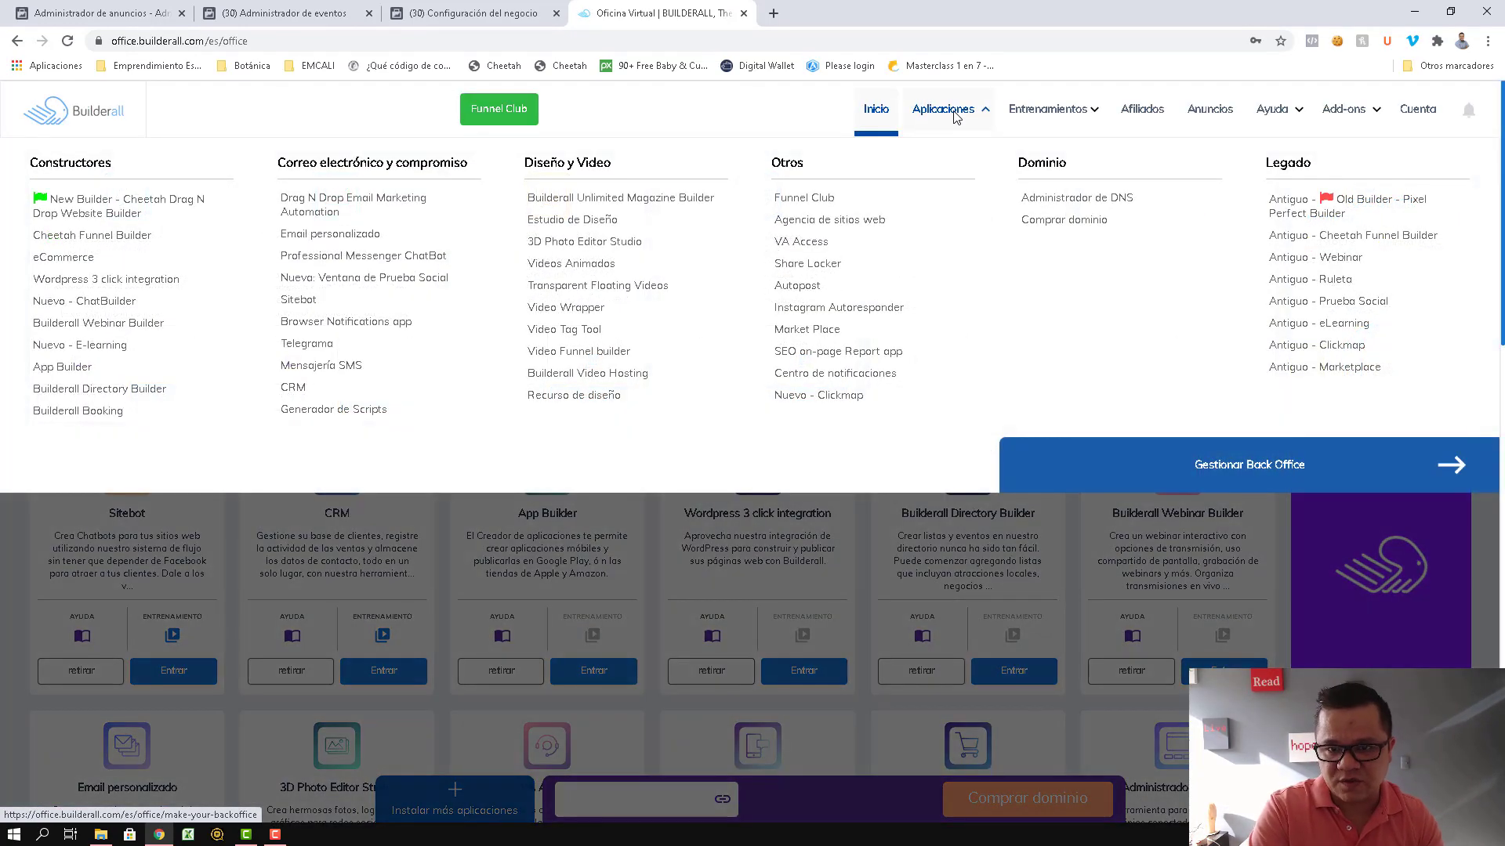
{"action": "left_click", "coordinate": [1079, 199]}
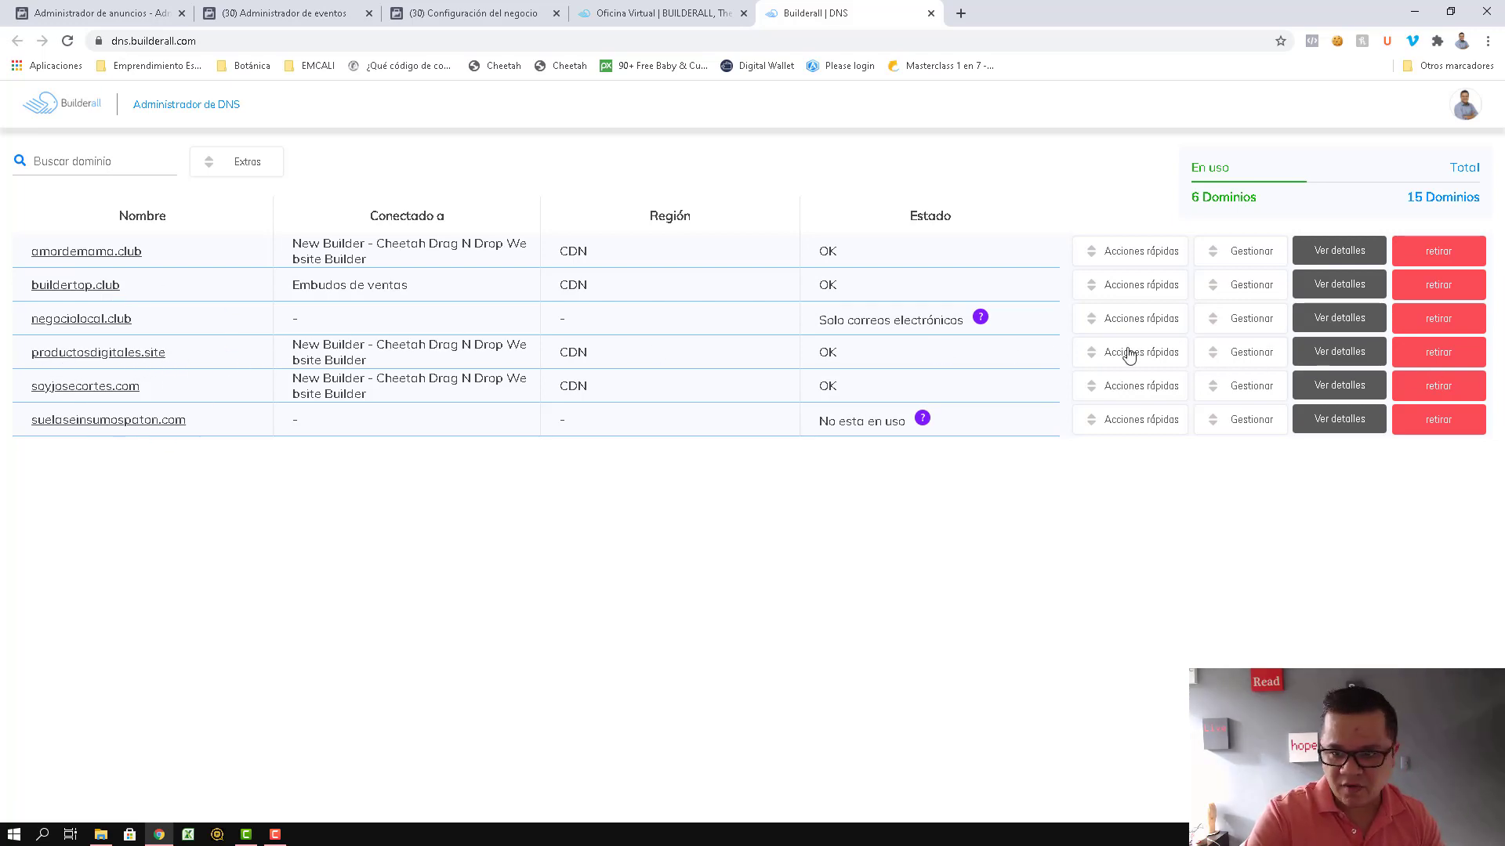
Open the DNS records of productosdigitales.site for management, accept the advanced configuration notice and review the records
{"action": "left_click", "coordinate": [1242, 358]}
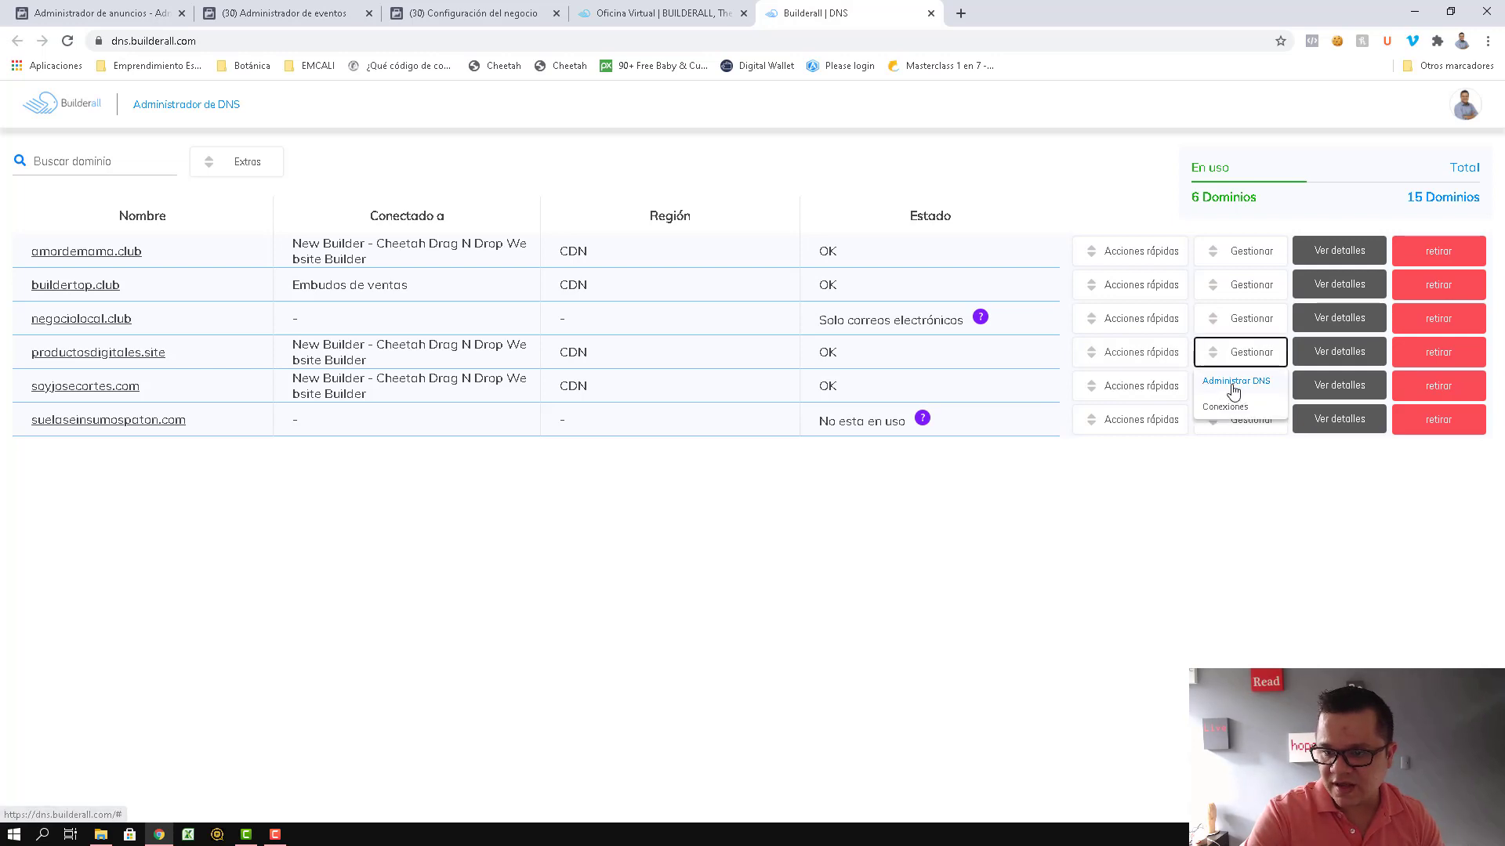
{"action": "left_click", "coordinate": [1249, 389]}
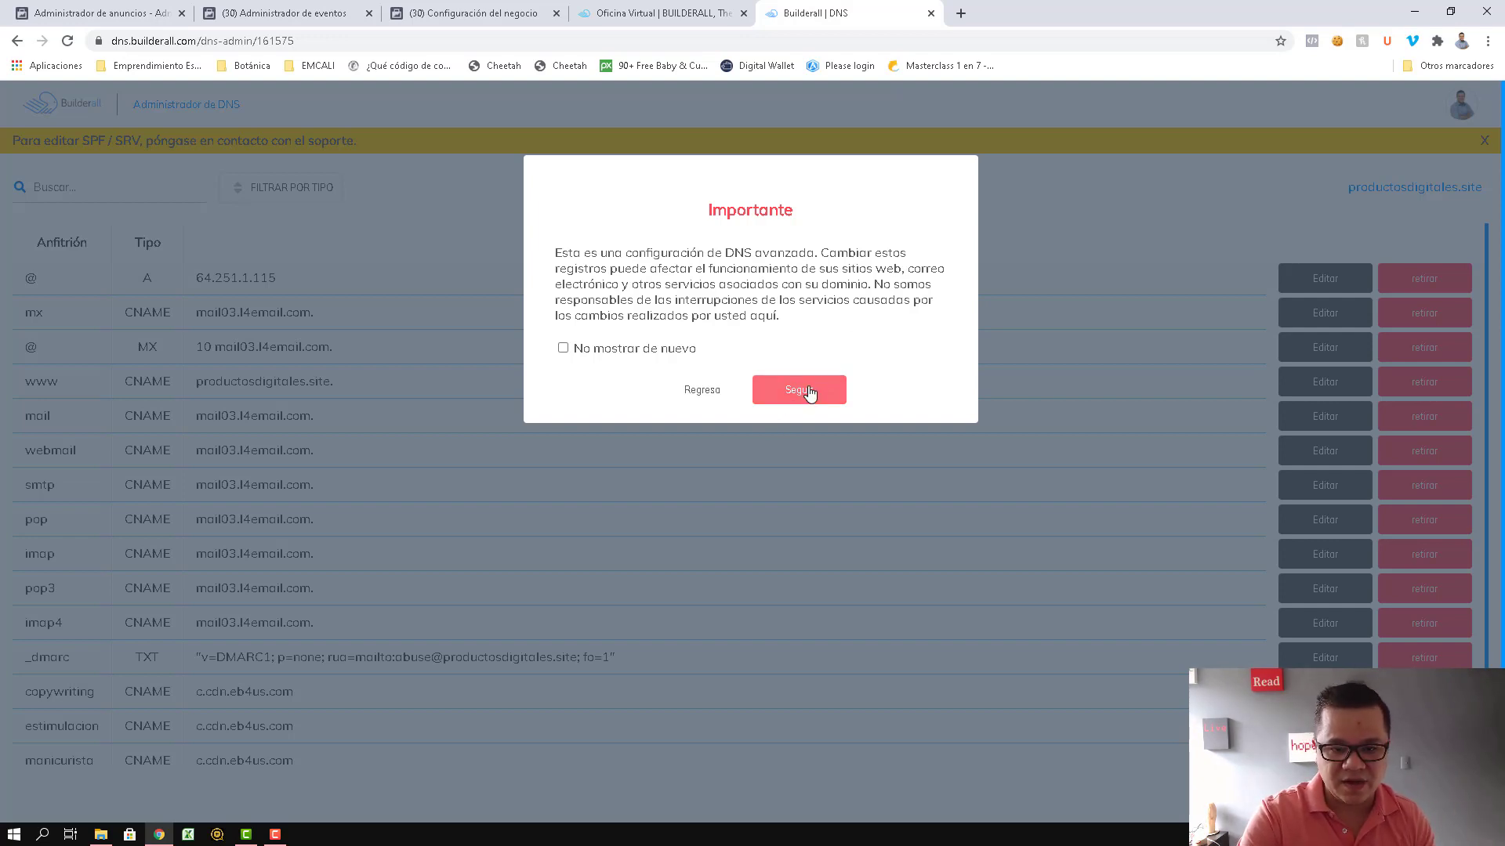
{"action": "left_click", "coordinate": [768, 394]}
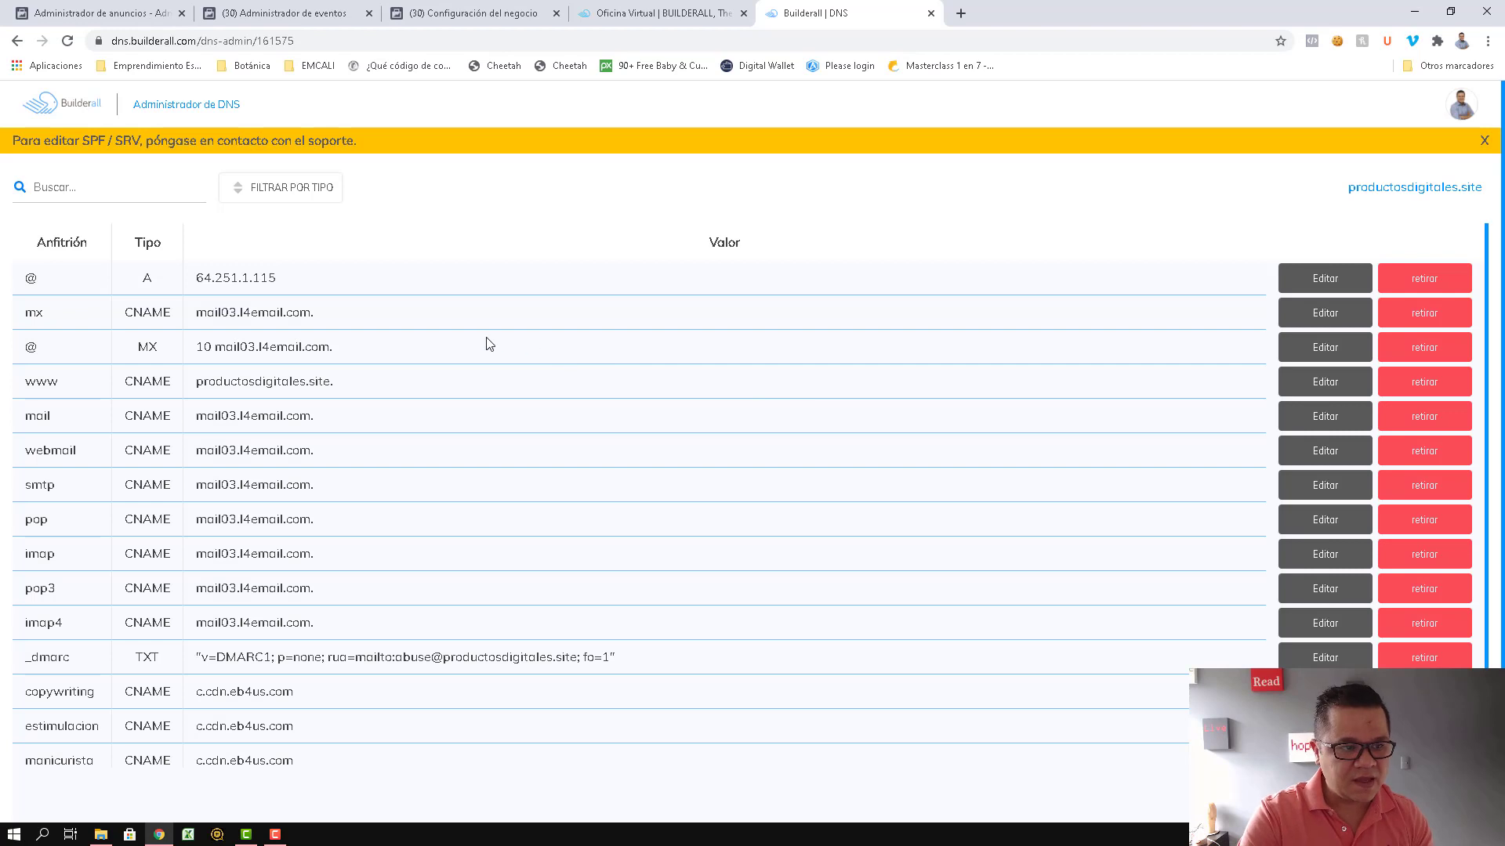
{"action": "scroll", "coordinate": [150, 334], "scroll_direction": "down", "scroll_amount": 1}
{"action": "scroll", "coordinate": [179, 359], "scroll_direction": "up", "scroll_amount": 1}
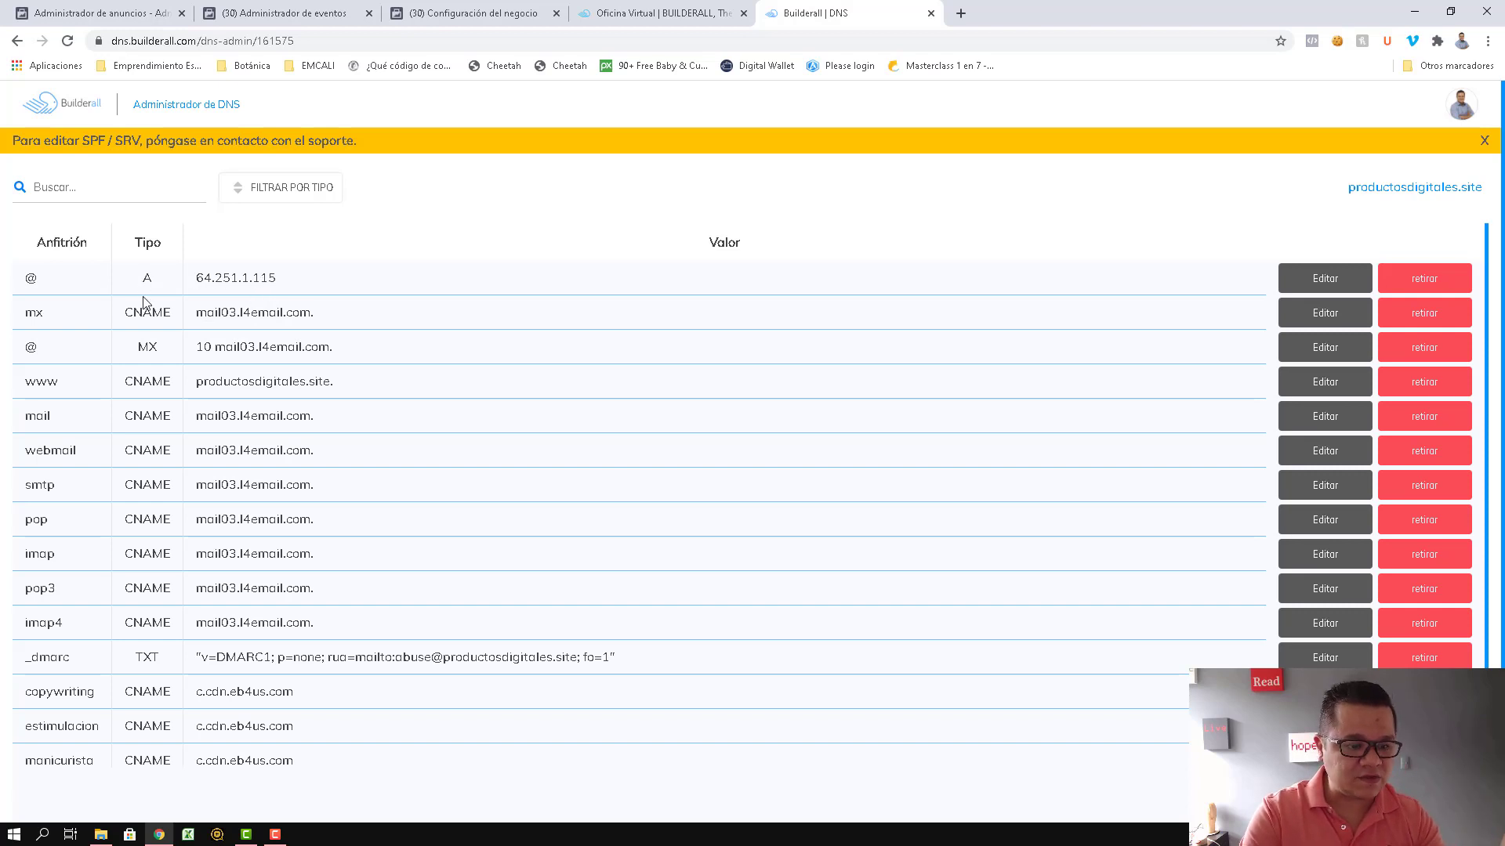
Start adding a DNS record for productosdigitales.site, then switch to Facebook business settings and copy the TXT domain verification value
{"action": "scroll", "coordinate": [957, 339], "scroll_direction": "down", "scroll_amount": 1}
{"action": "left_click", "coordinate": [1437, 810]}
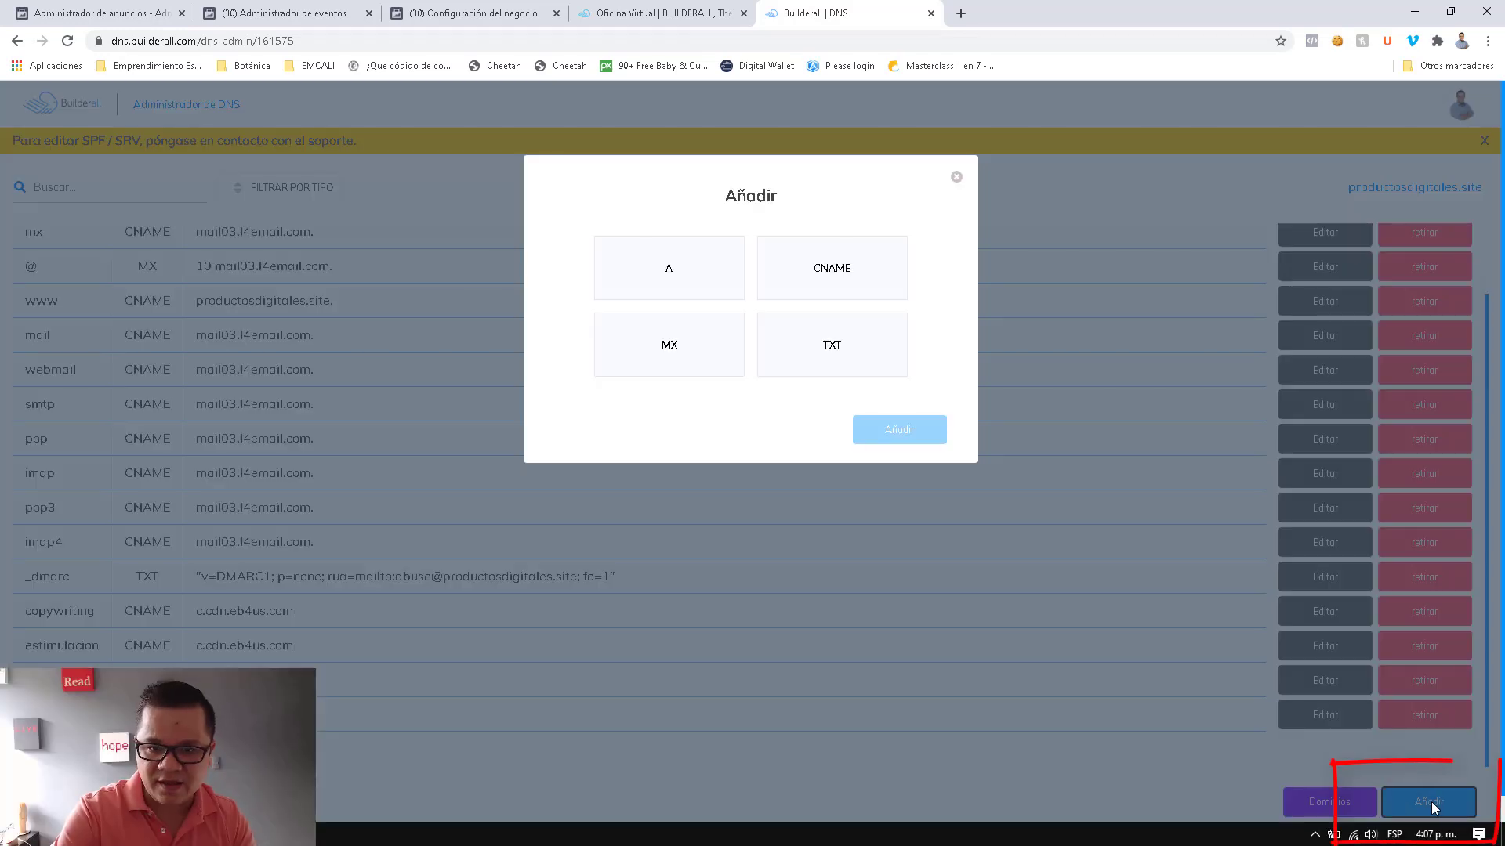
{"action": "left_click", "coordinate": [496, 10]}
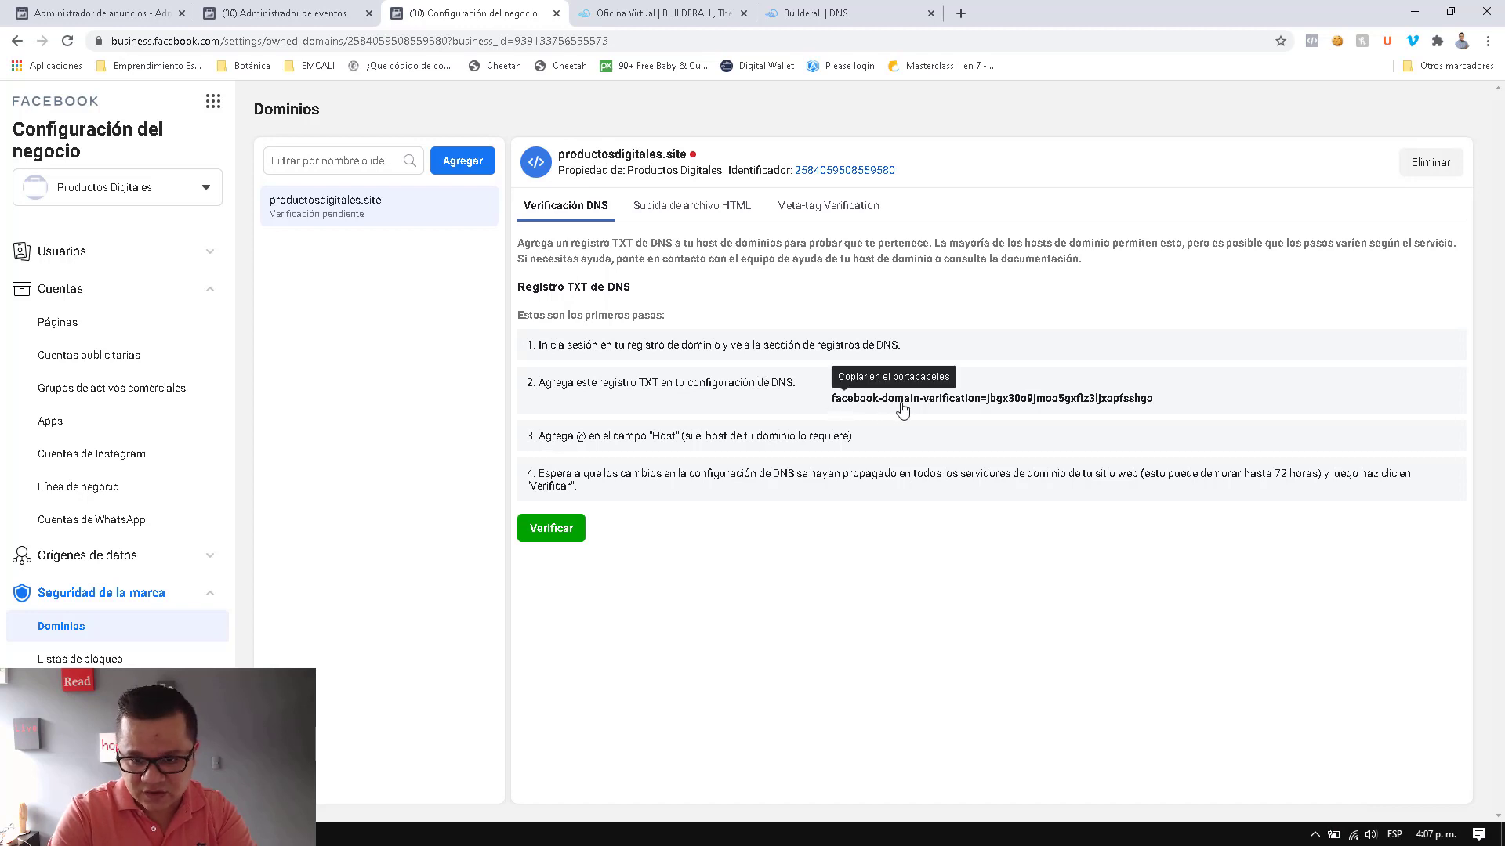
{"action": "left_click", "coordinate": [944, 401]}
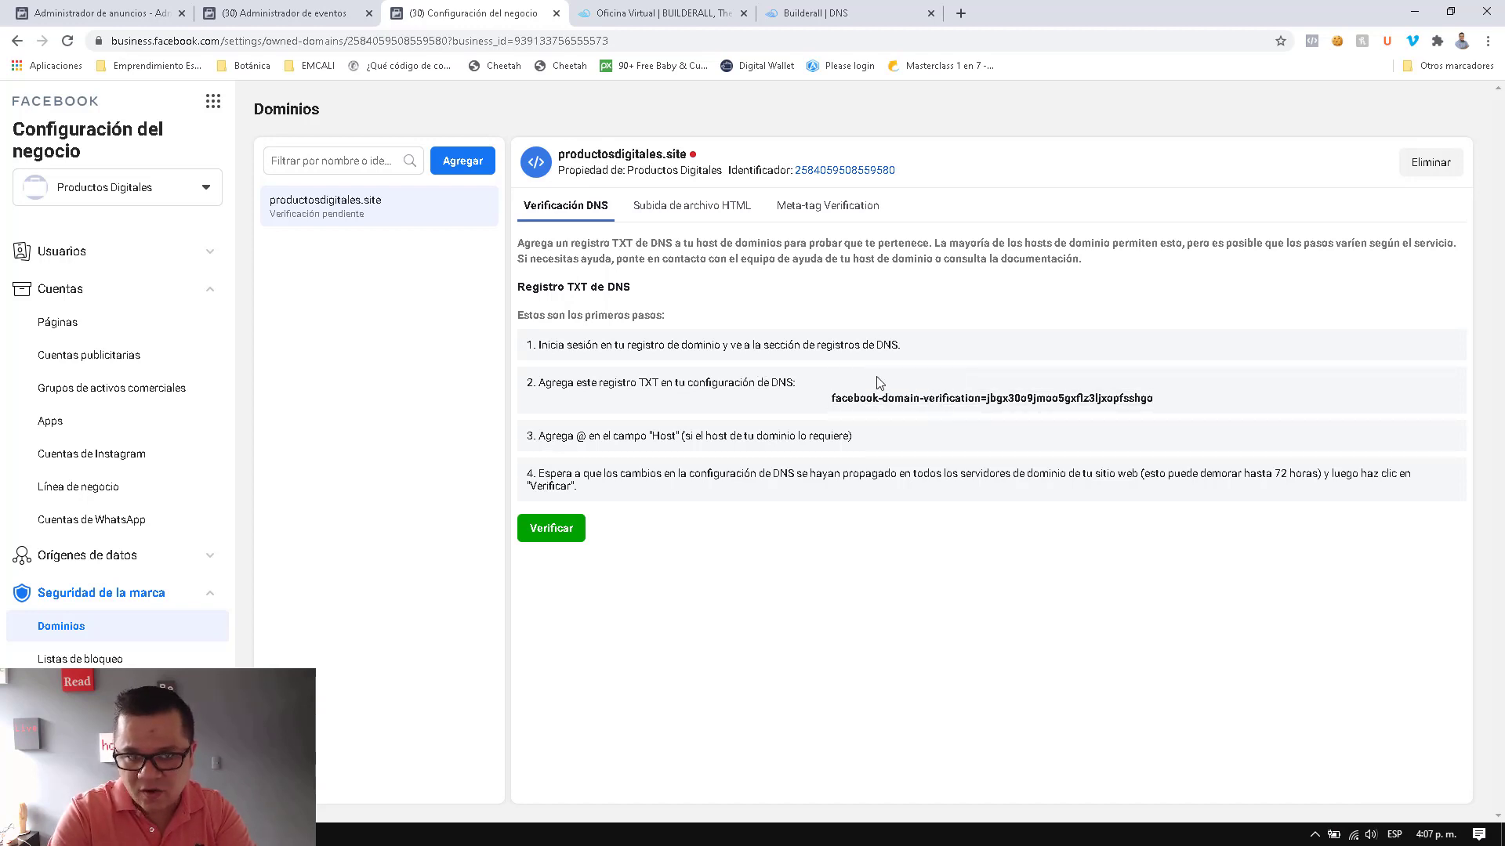
Return to the Builderall DNS manager, choose TXT as the new record's type and paste the Facebook domain verification code as its value
{"action": "left_click", "coordinate": [833, 17]}
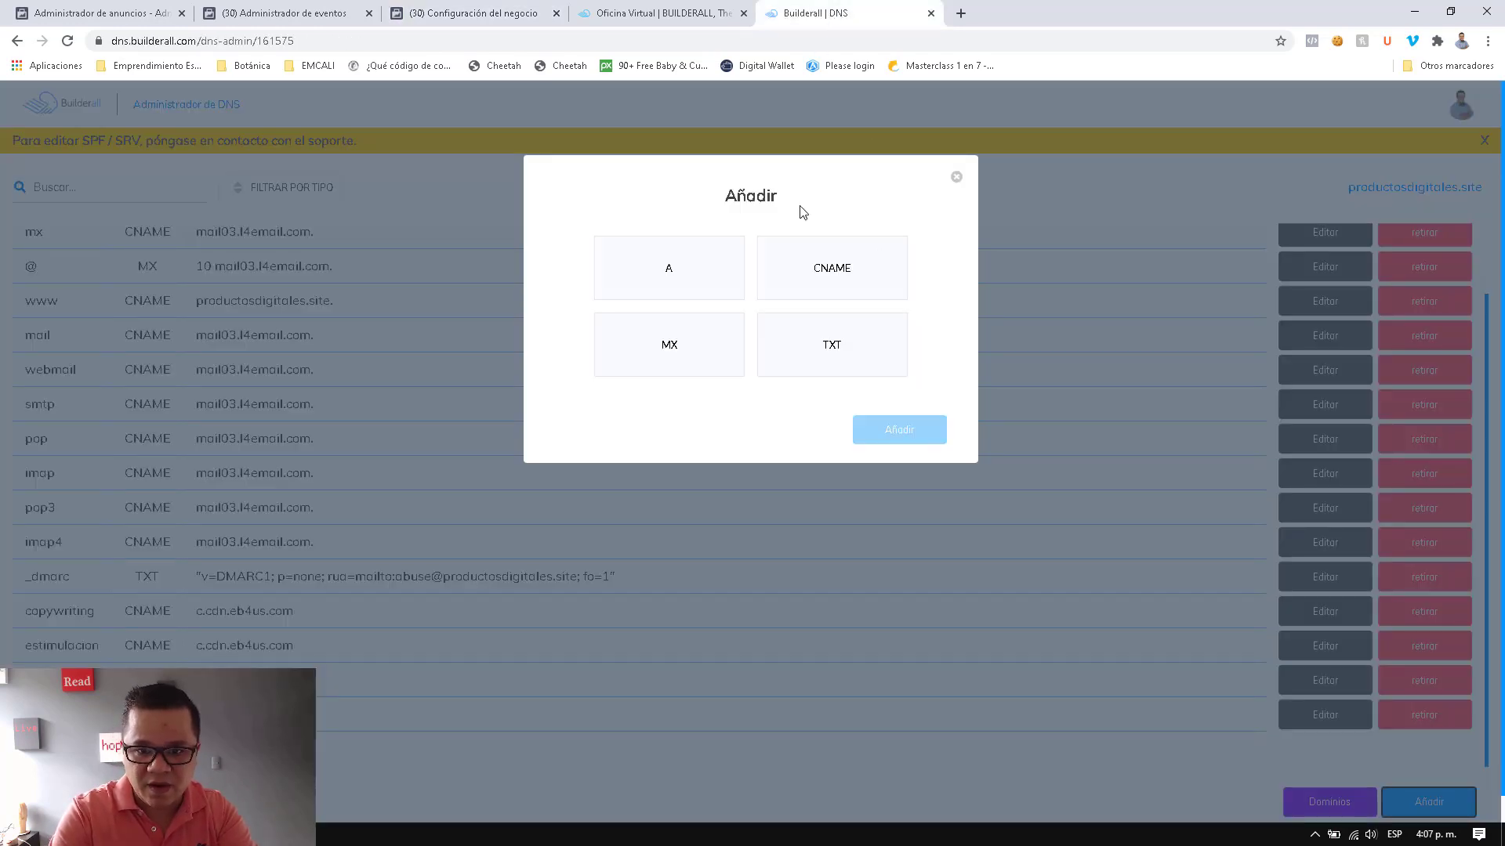
{"action": "left_click", "coordinate": [836, 350]}
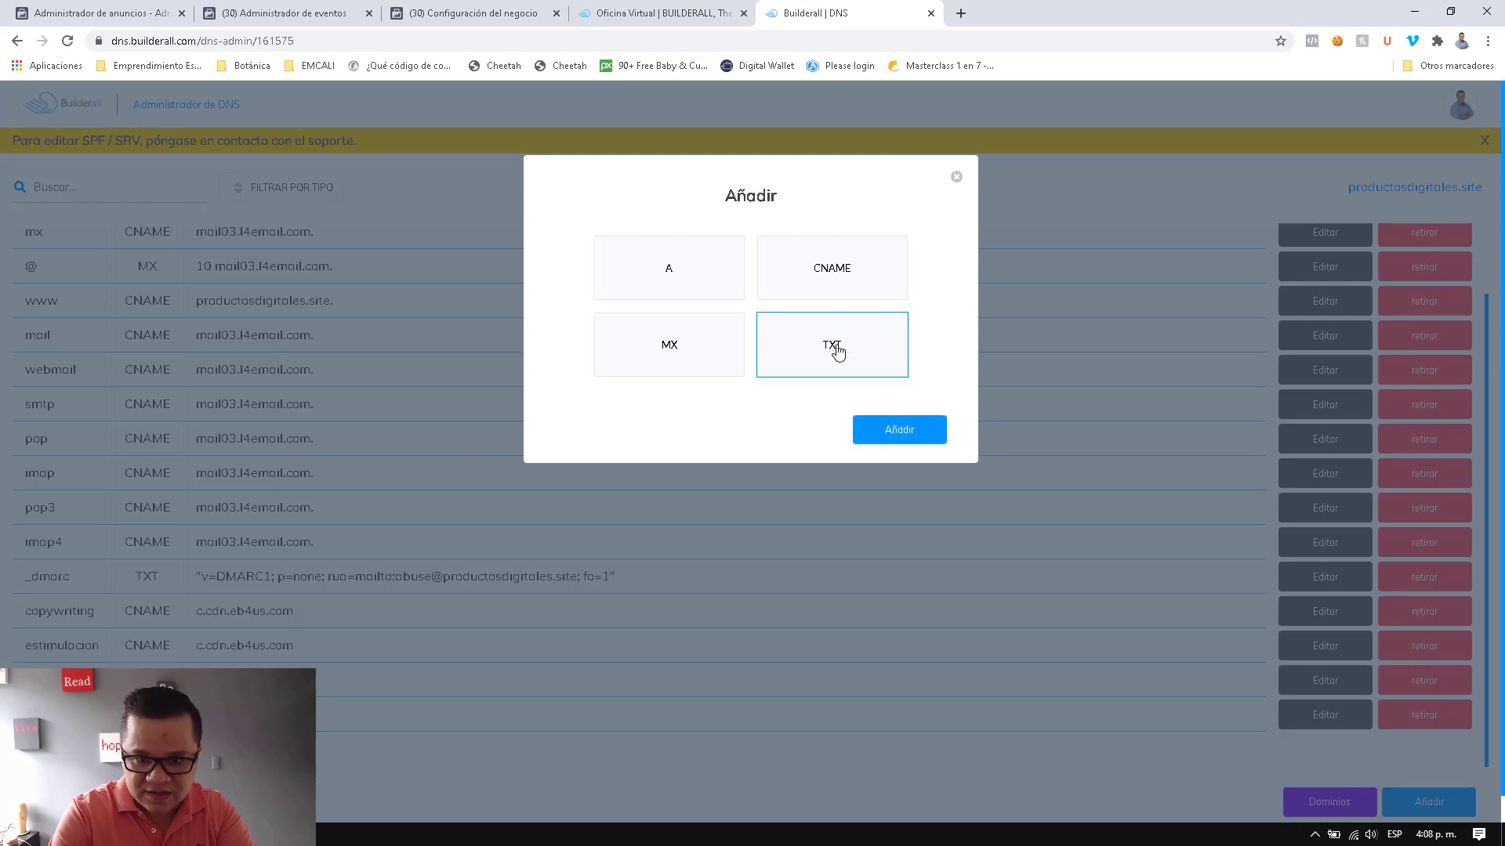
{"action": "left_click", "coordinate": [899, 432]}
{"action": "left_click", "coordinate": [631, 363]}
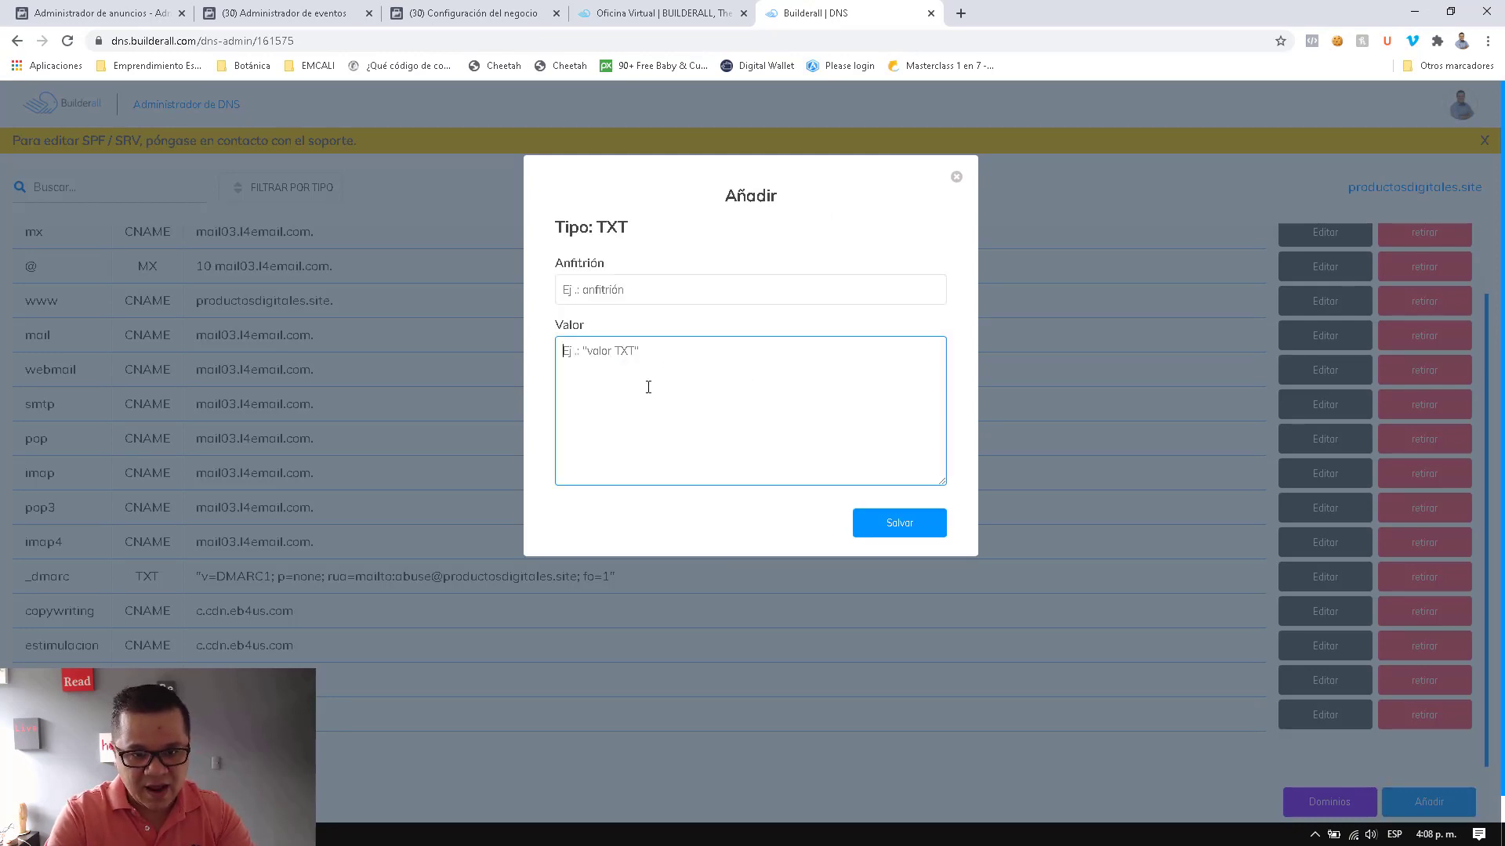
{"action": "type", "text": "facebook-domain-verification=jbgx30o9jmoo5gxflz3ljxopfsshgo"}
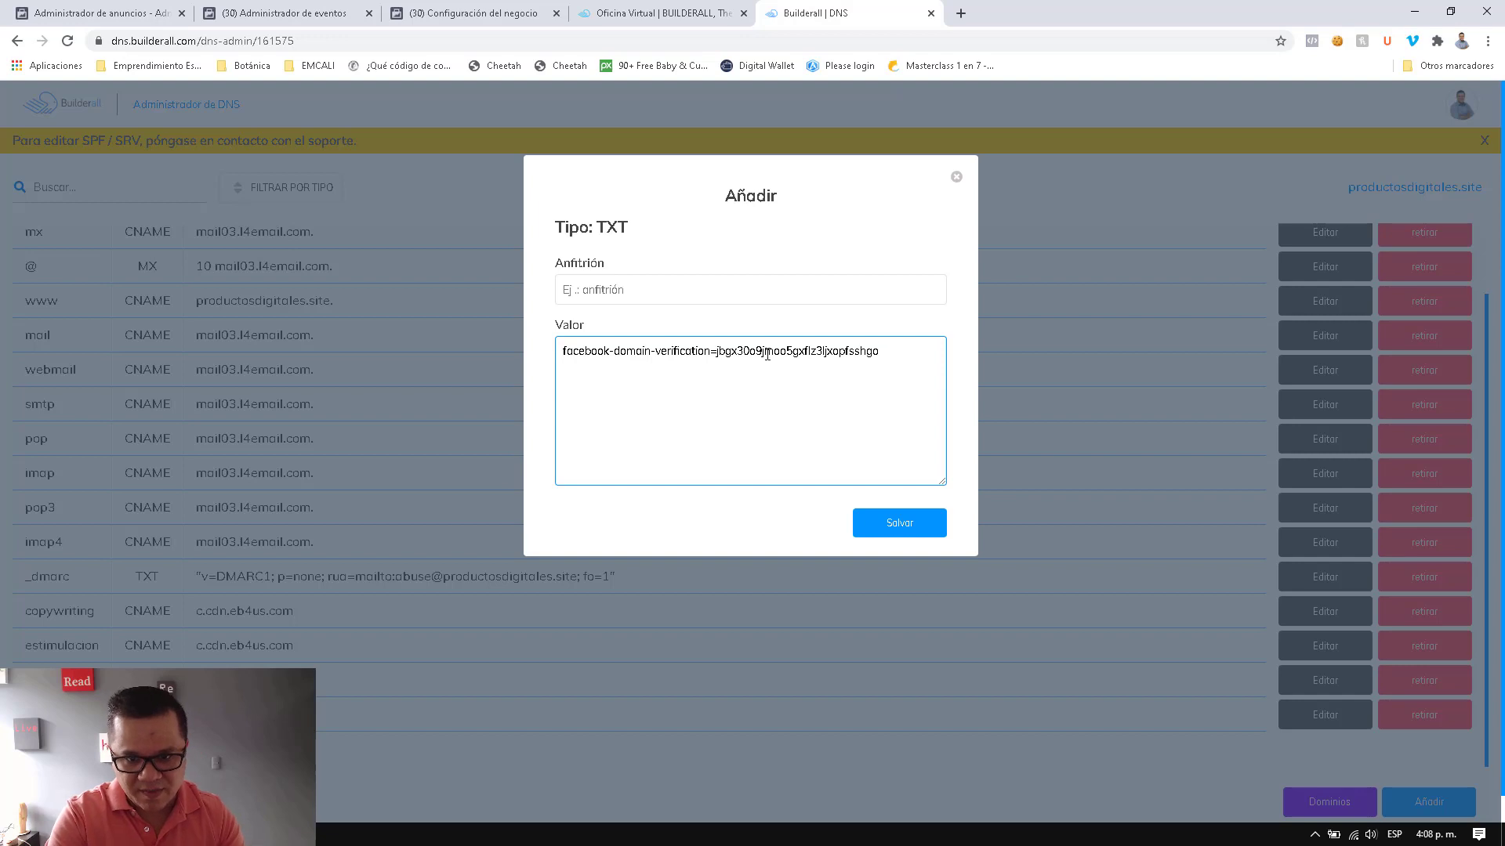
Set the TXT record's host to @, recheck the Facebook DNS instructions and save the record
{"action": "left_click", "coordinate": [612, 292]}
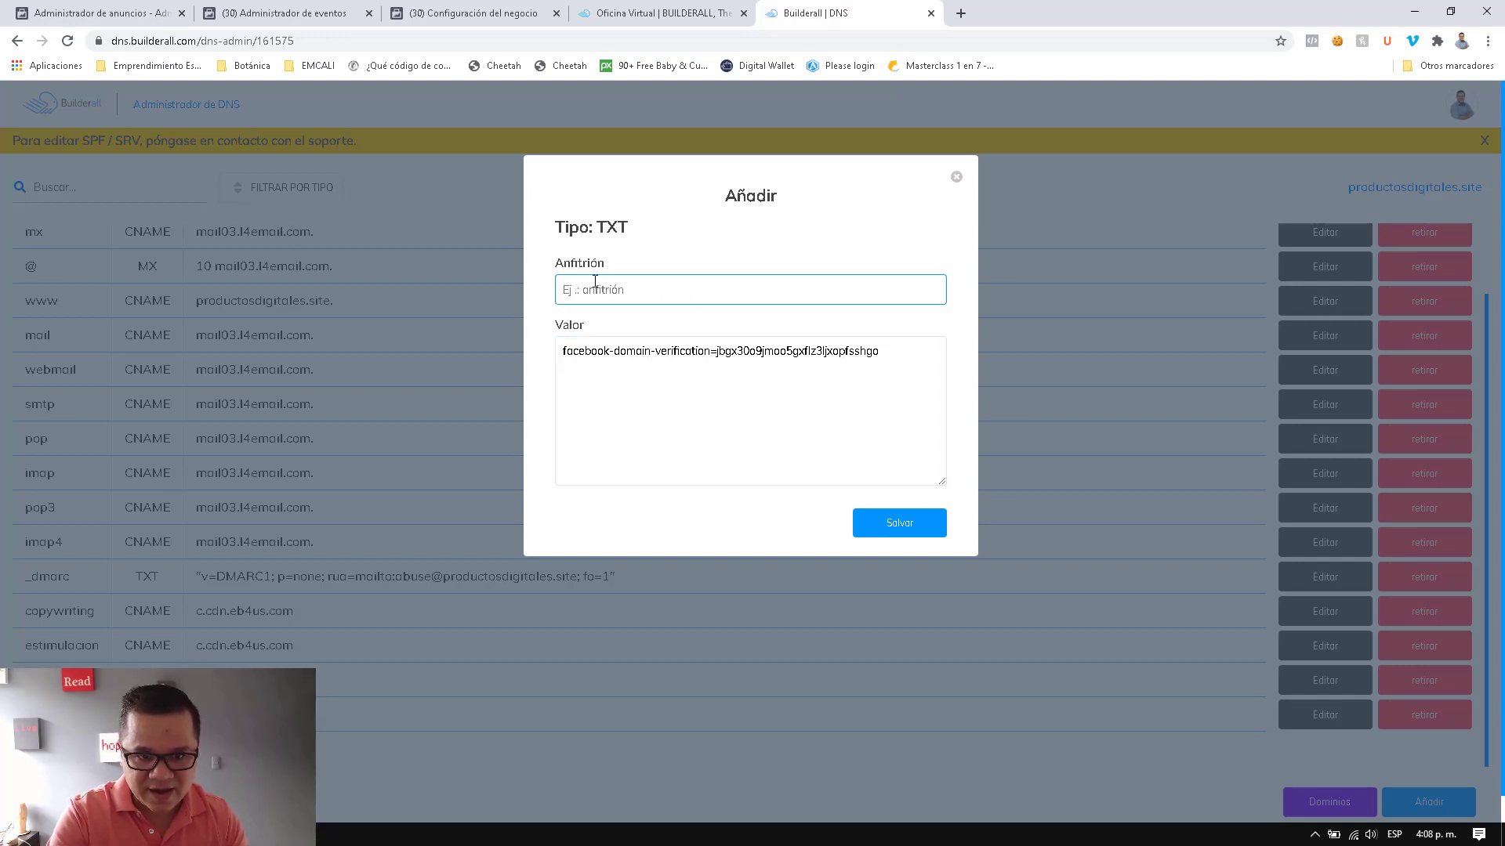
{"action": "type", "text": "@"}
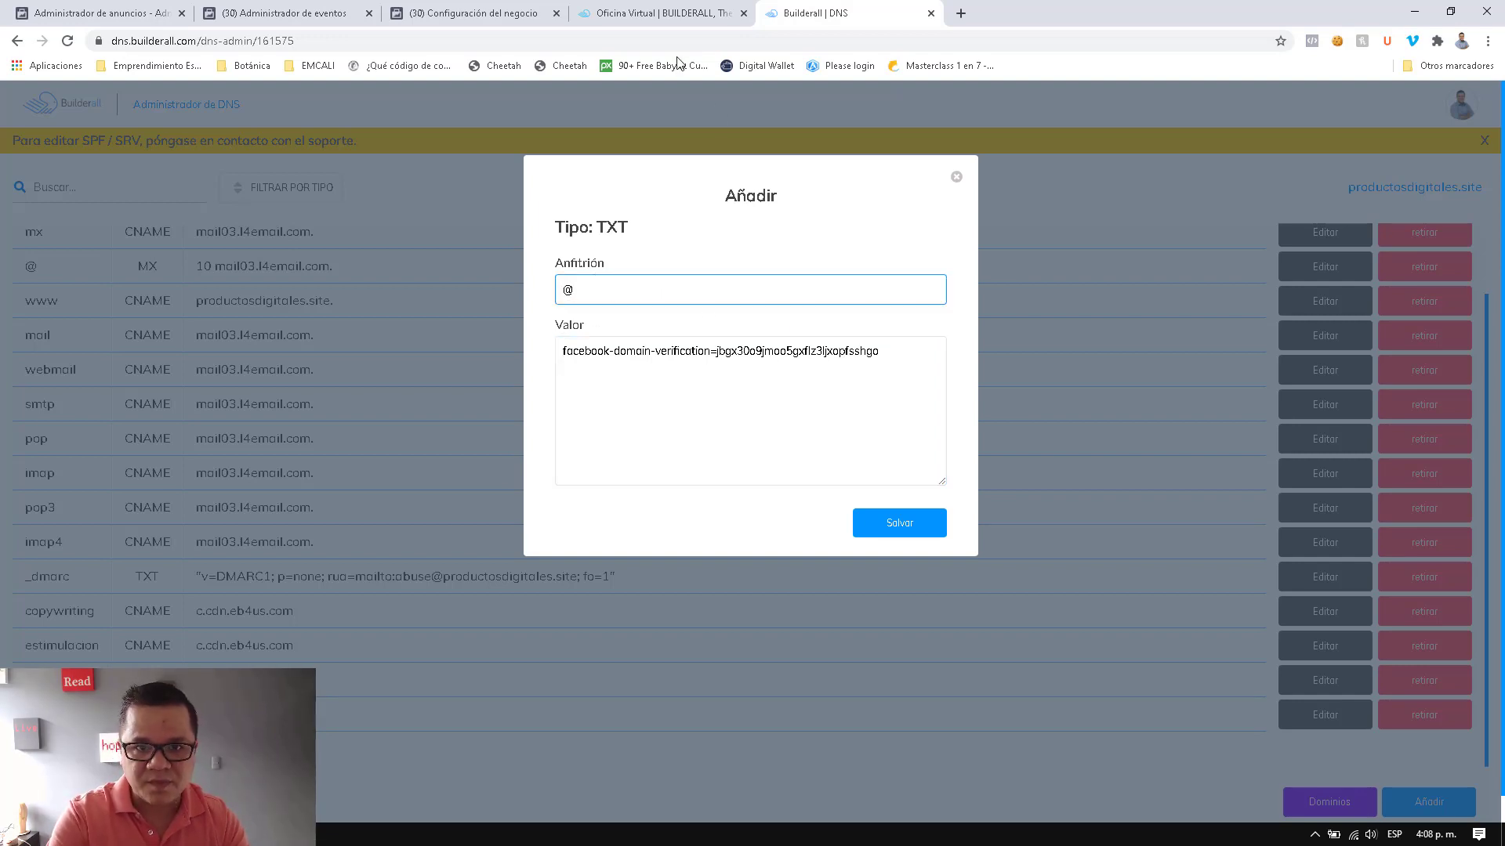
{"action": "left_click", "coordinate": [469, 16]}
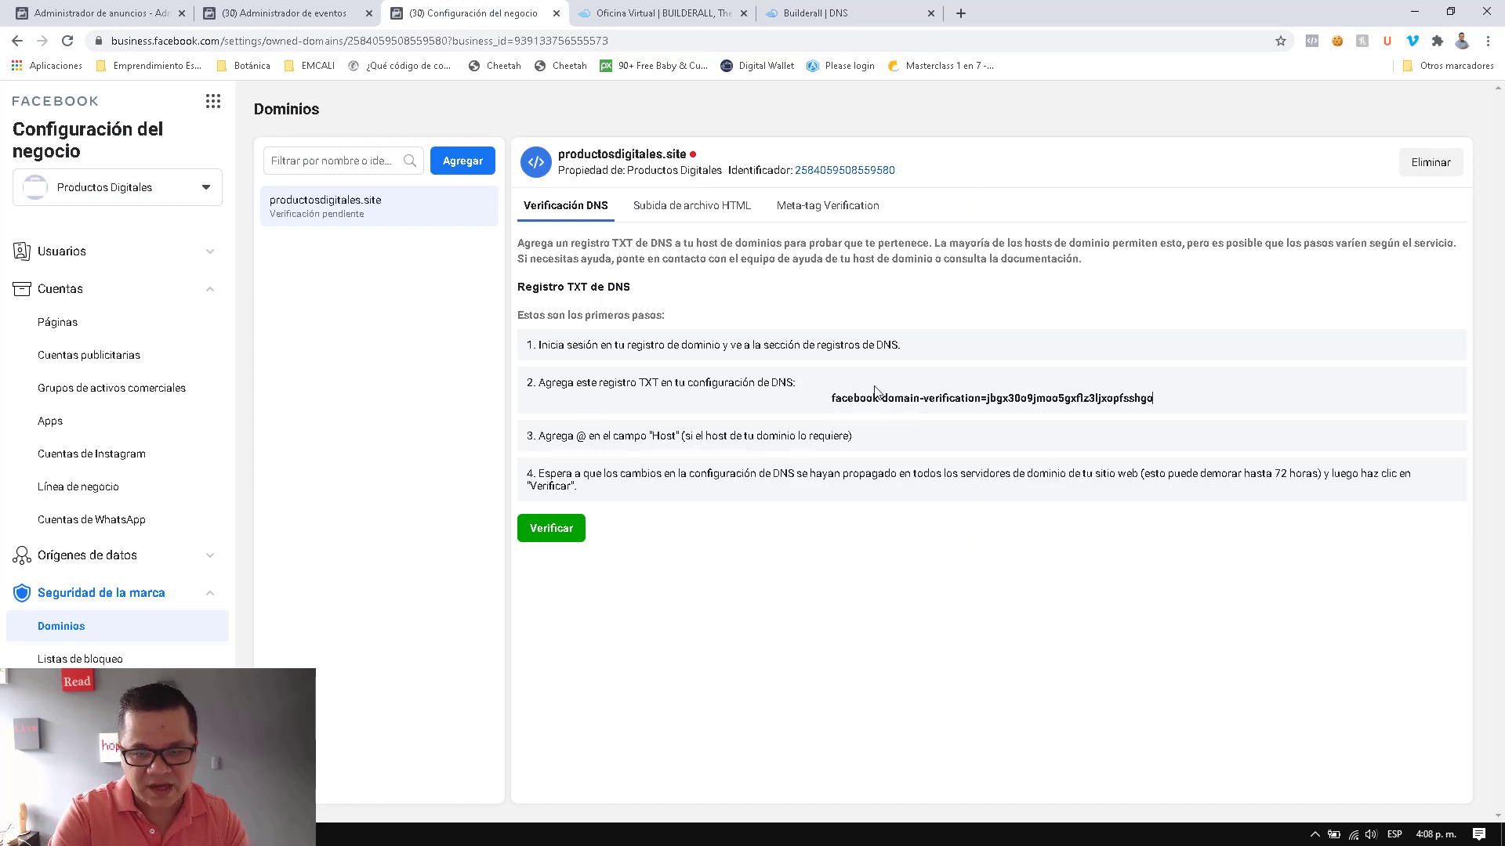
{"action": "left_click", "coordinate": [830, 14]}
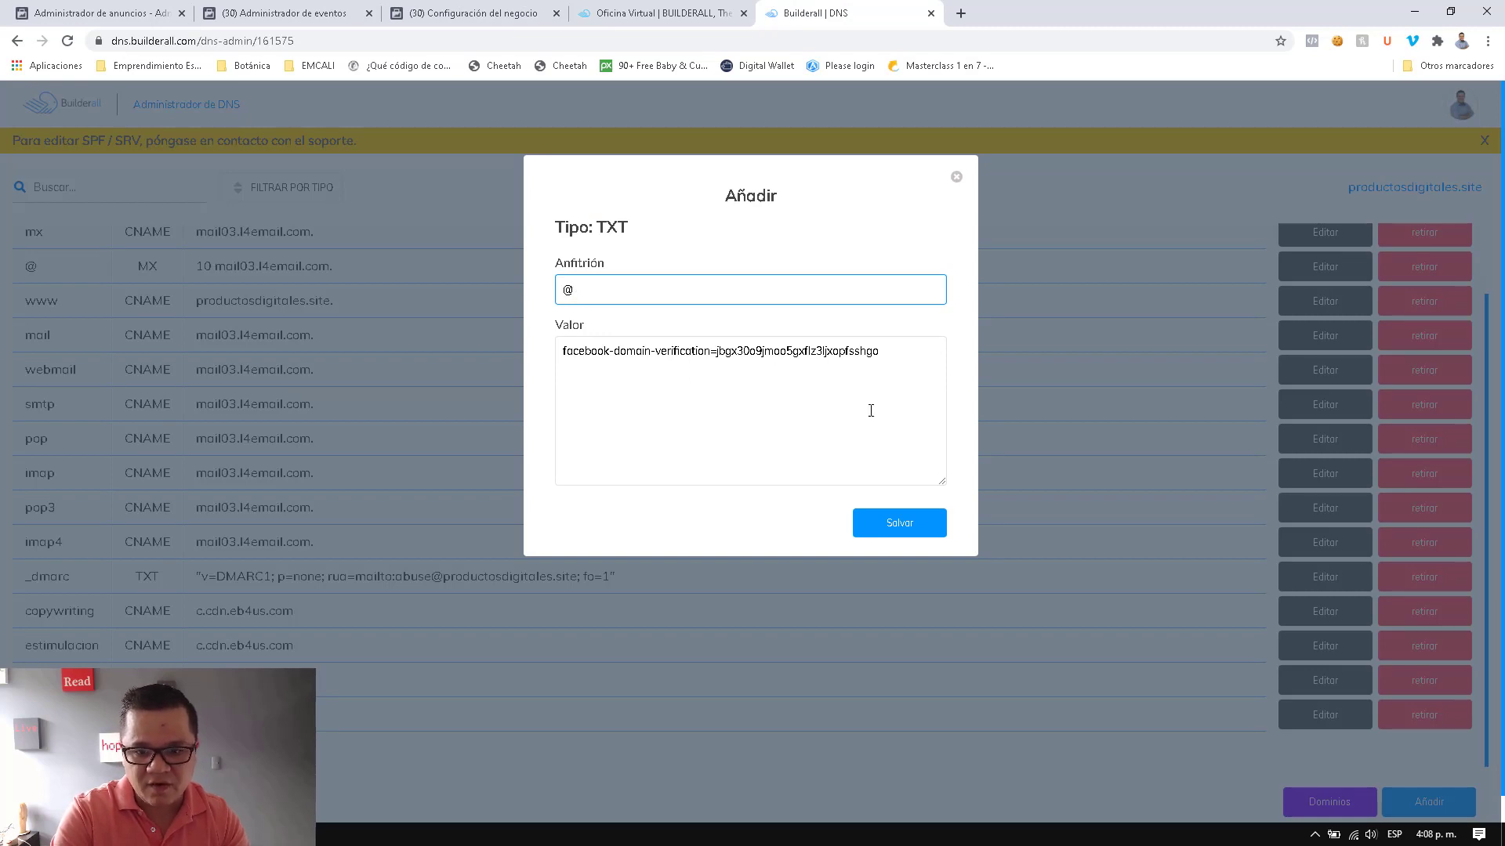
{"action": "left_click", "coordinate": [900, 525]}
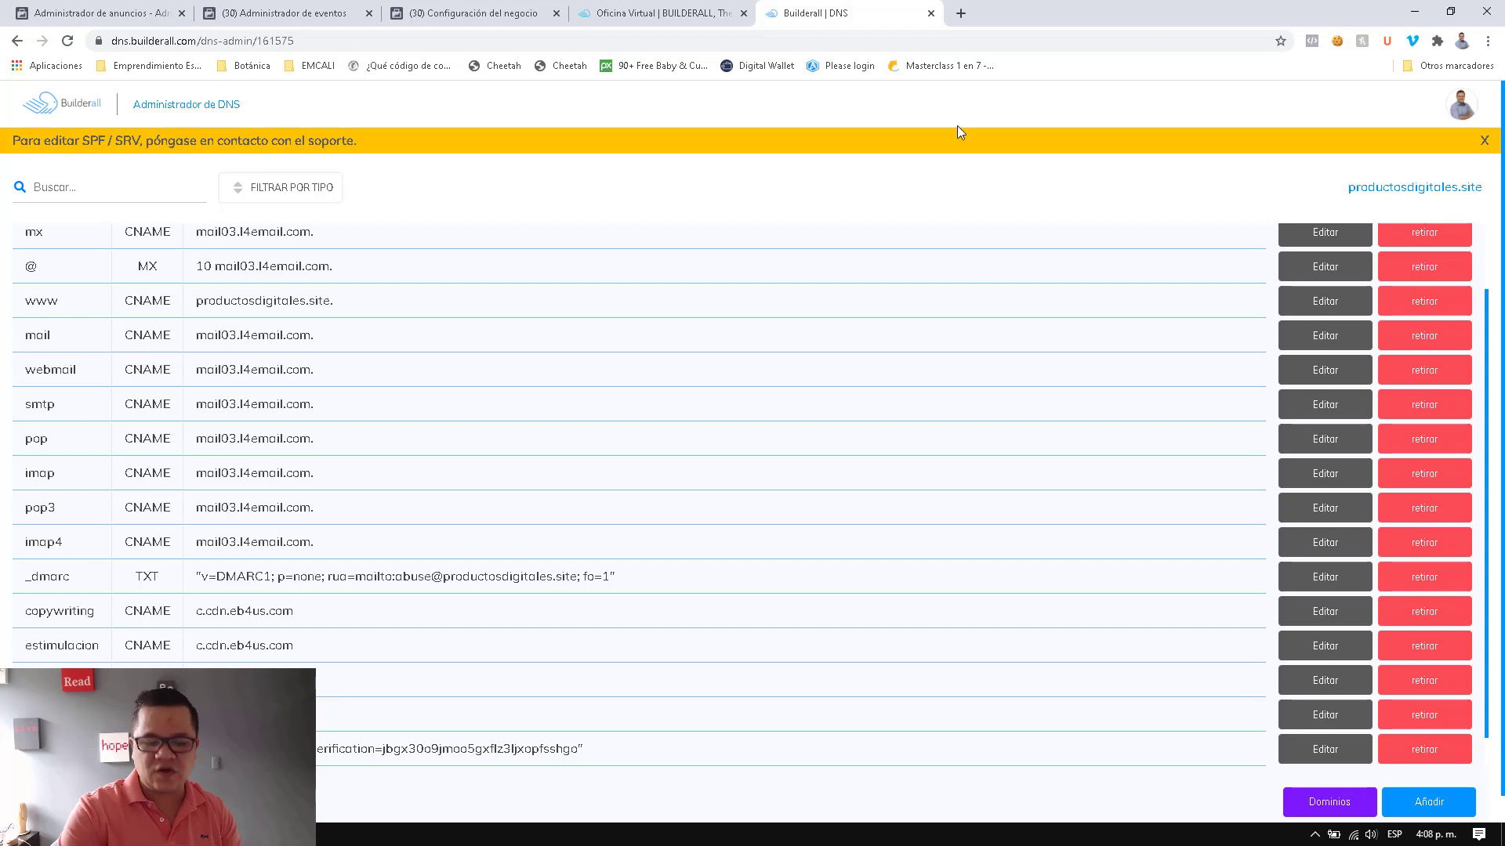
Switch to Facebook business settings, run the DNS verification of productosdigitales.site and close the result dialog
{"action": "left_click", "coordinate": [473, 14]}
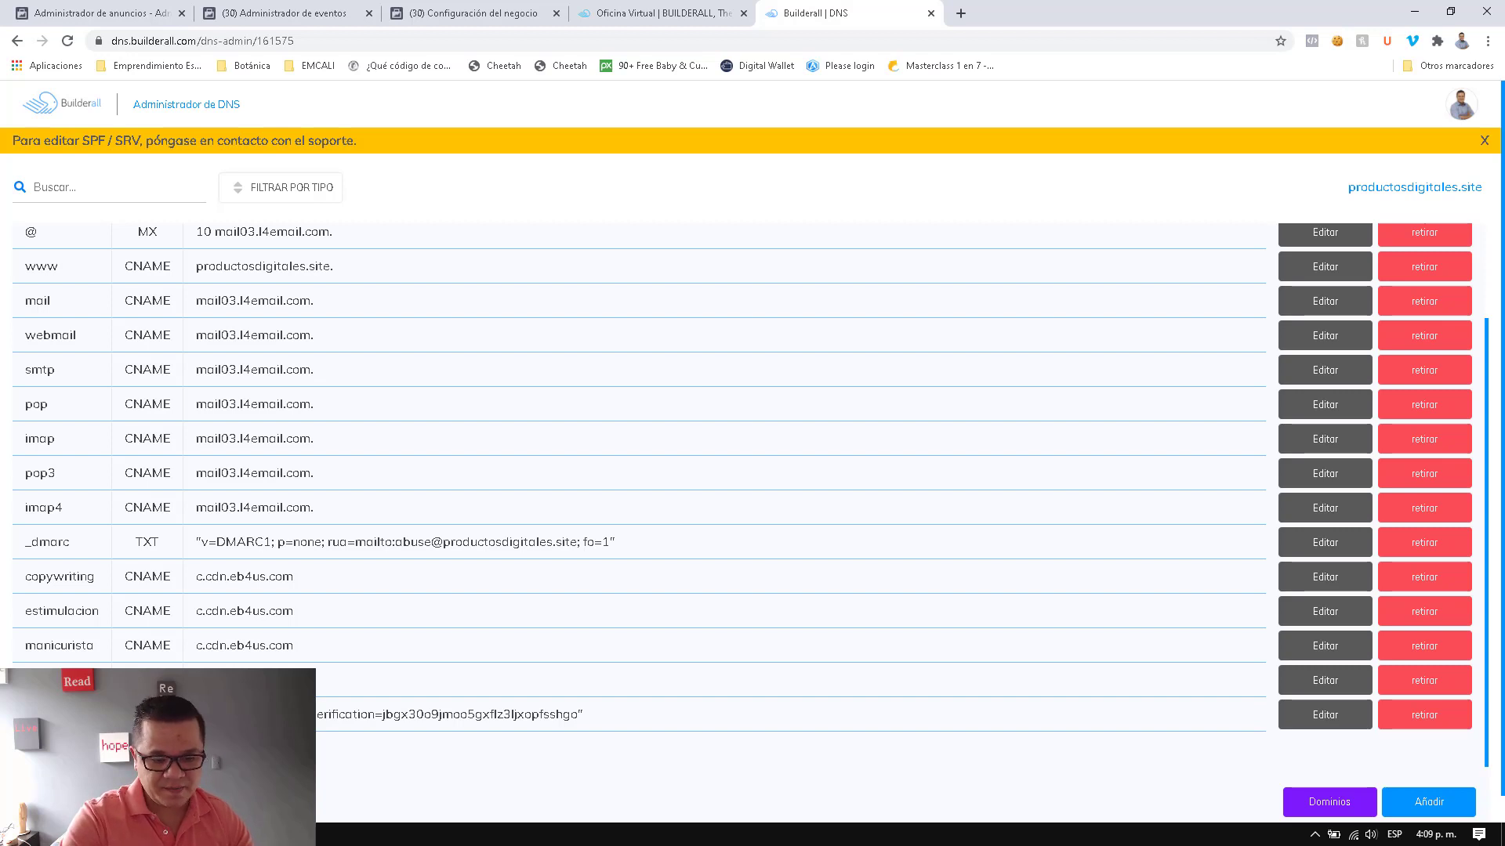
{"action": "left_click", "coordinate": [517, 18]}
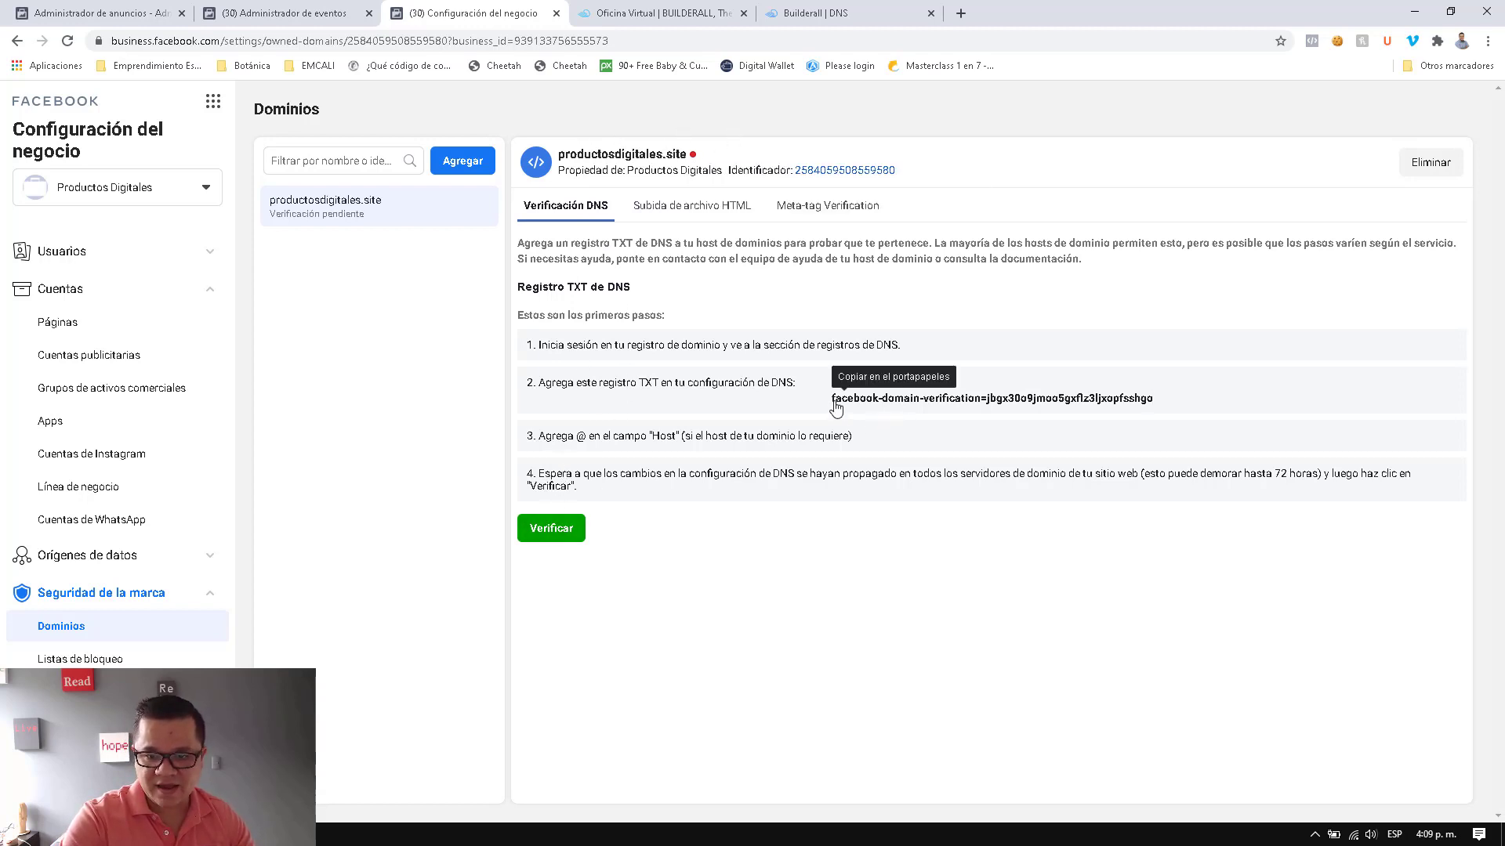
{"action": "left_click", "coordinate": [909, 404]}
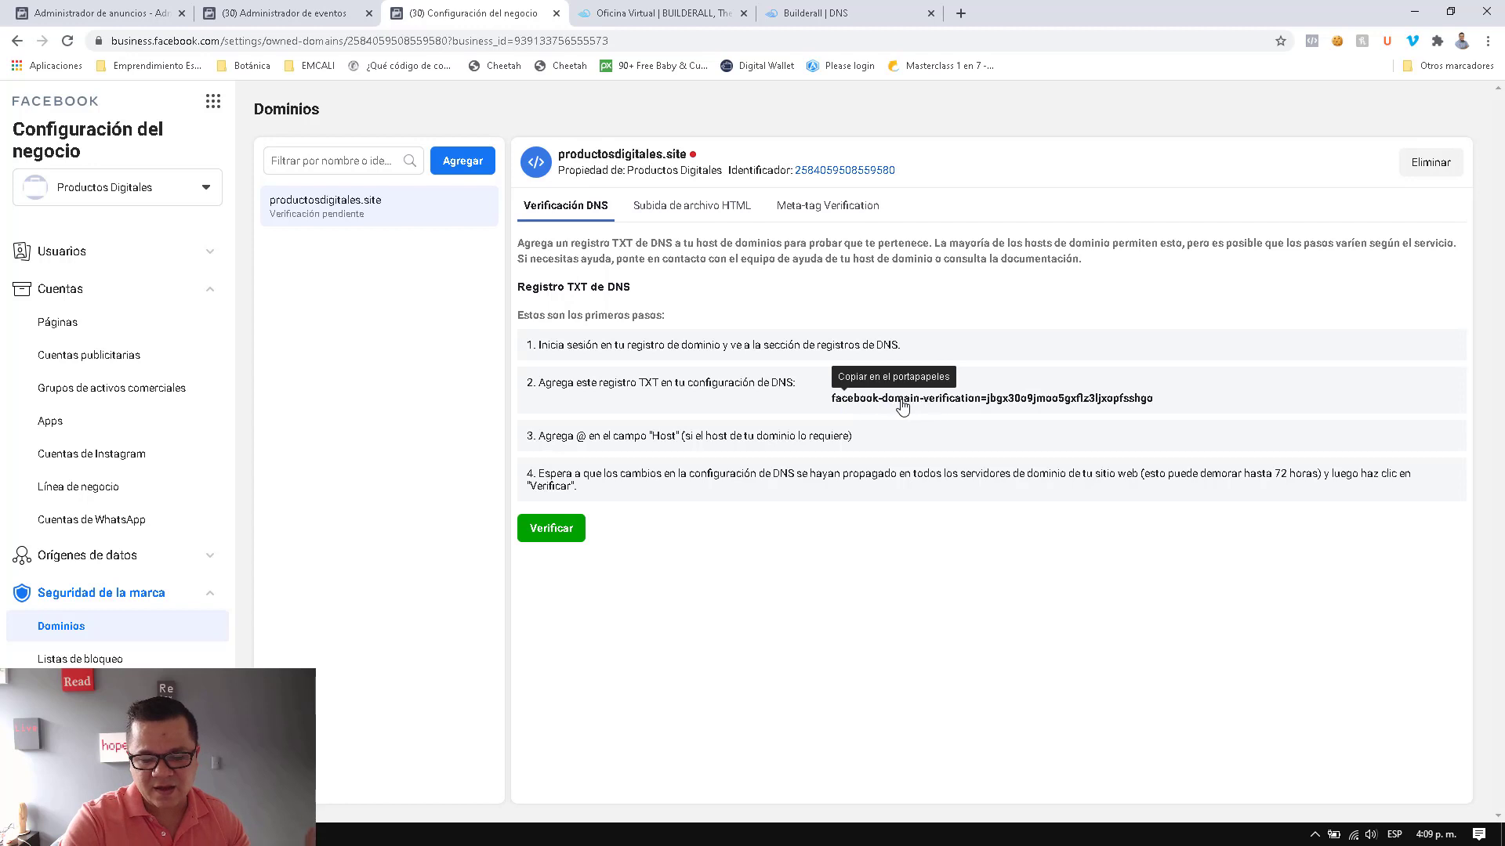
{"action": "left_click", "coordinate": [553, 532]}
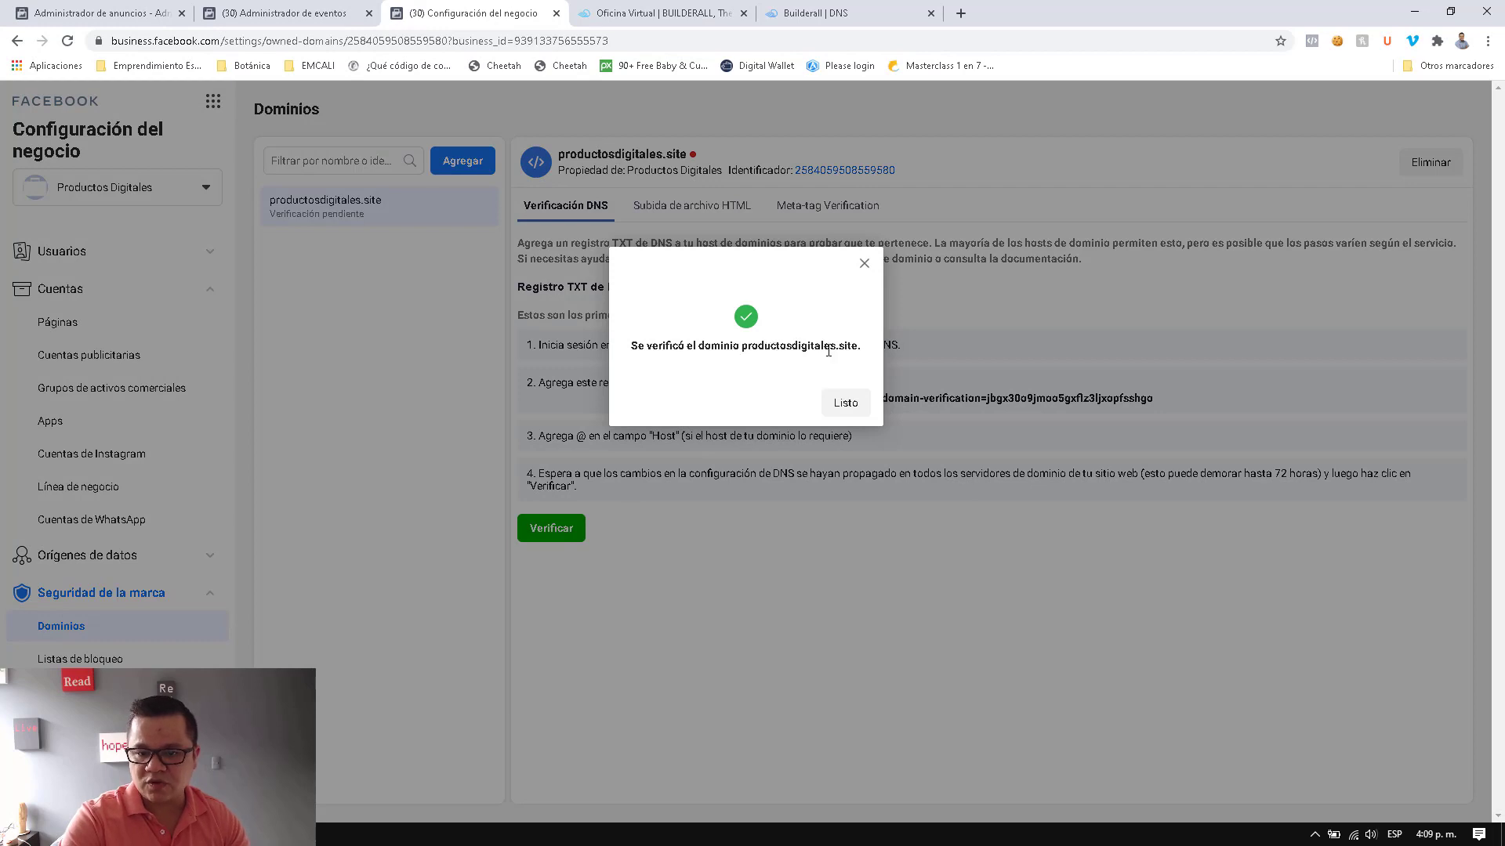
{"action": "left_click", "coordinate": [845, 402]}
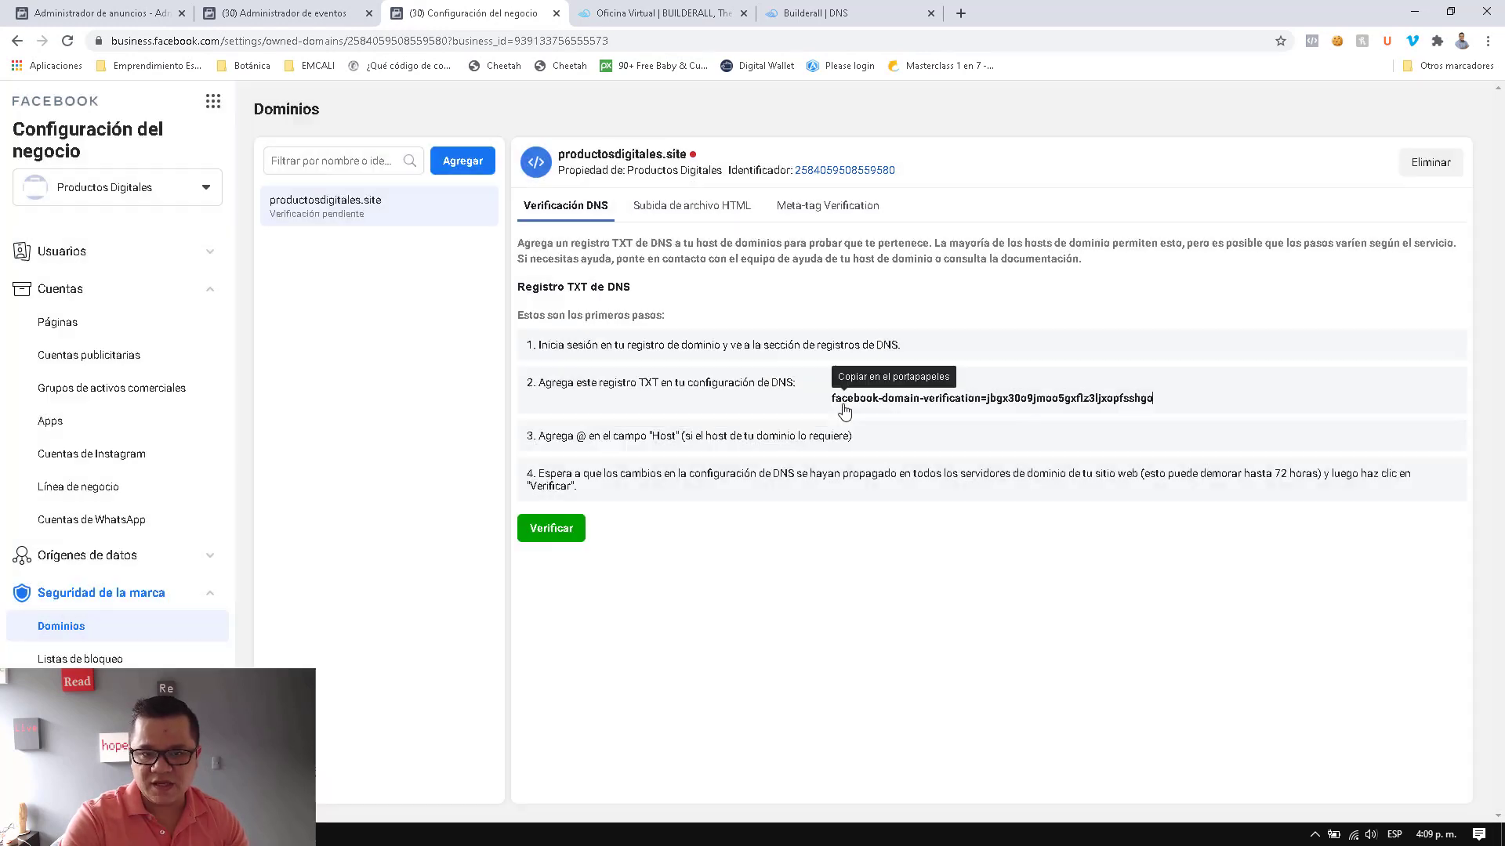
Reload the domain page and check the verification status, connected assets and Domain Access of productosdigitales.site
{"action": "left_click", "coordinate": [69, 43]}
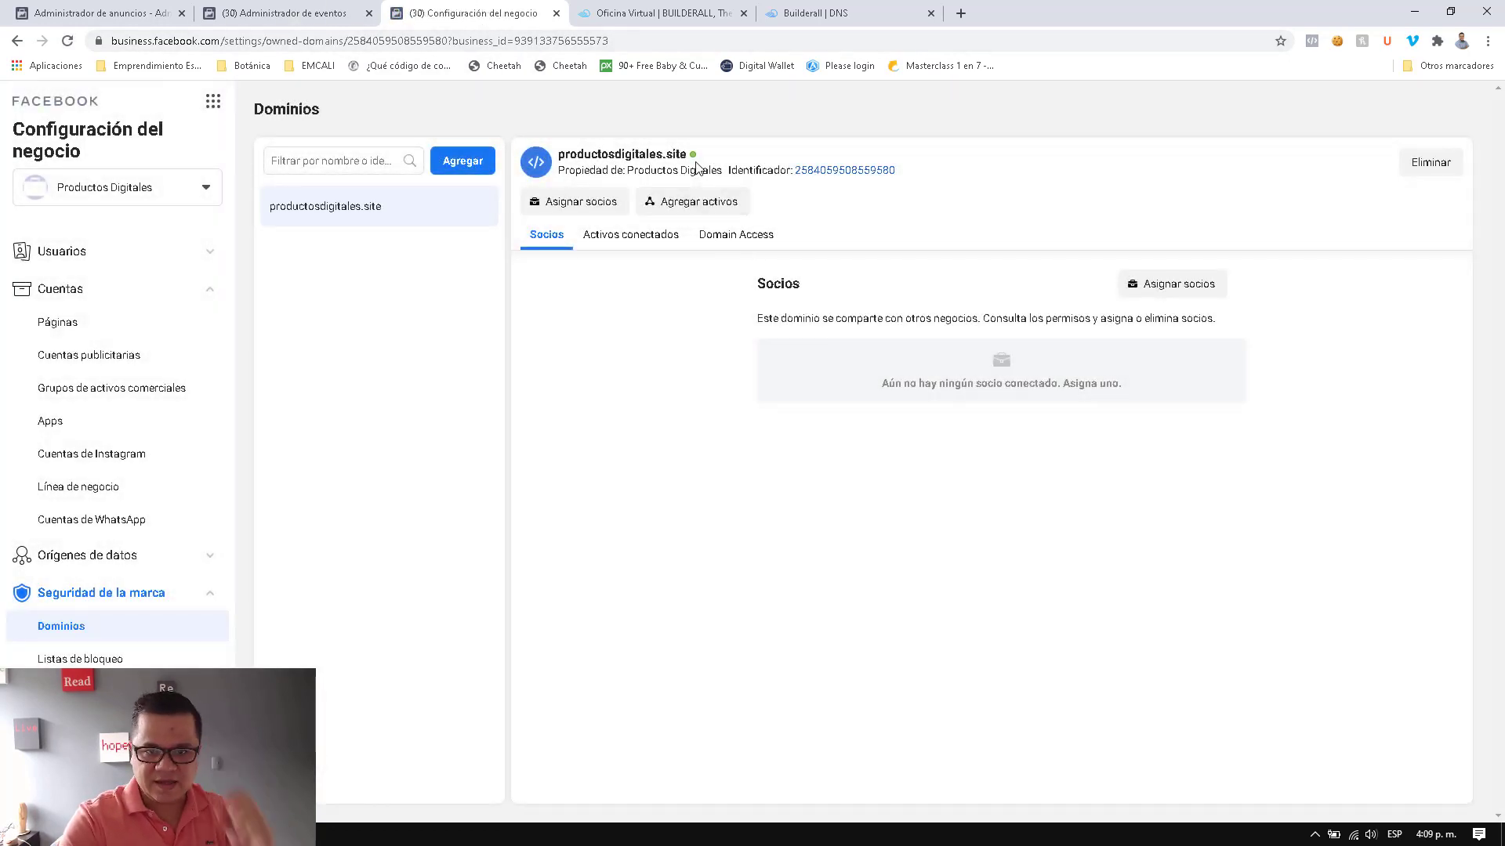
{"action": "mouse_move", "coordinate": [697, 159]}
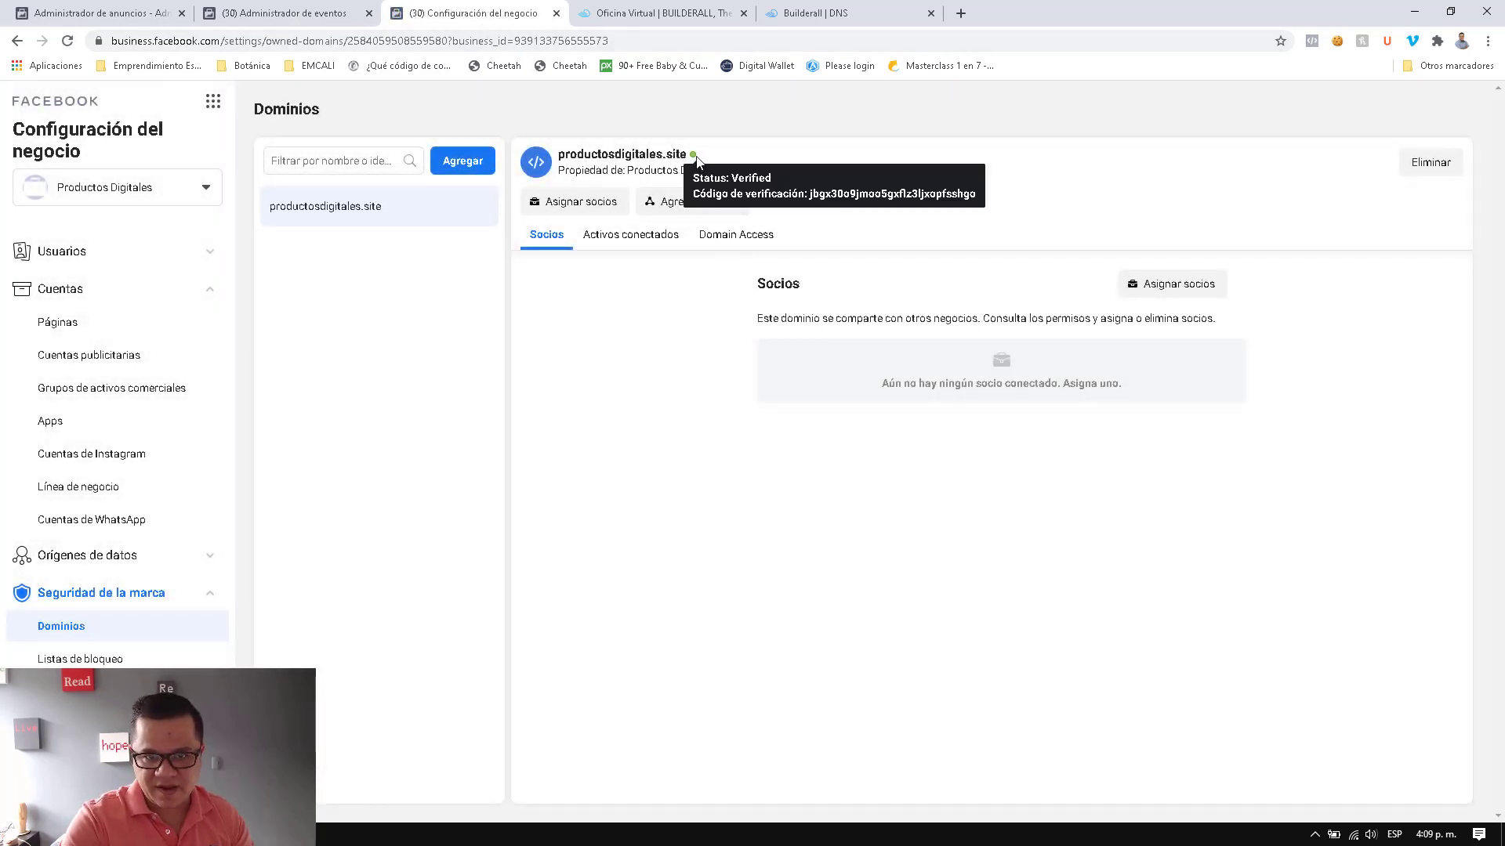
{"action": "left_click", "coordinate": [636, 235]}
{"action": "left_click", "coordinate": [721, 244]}
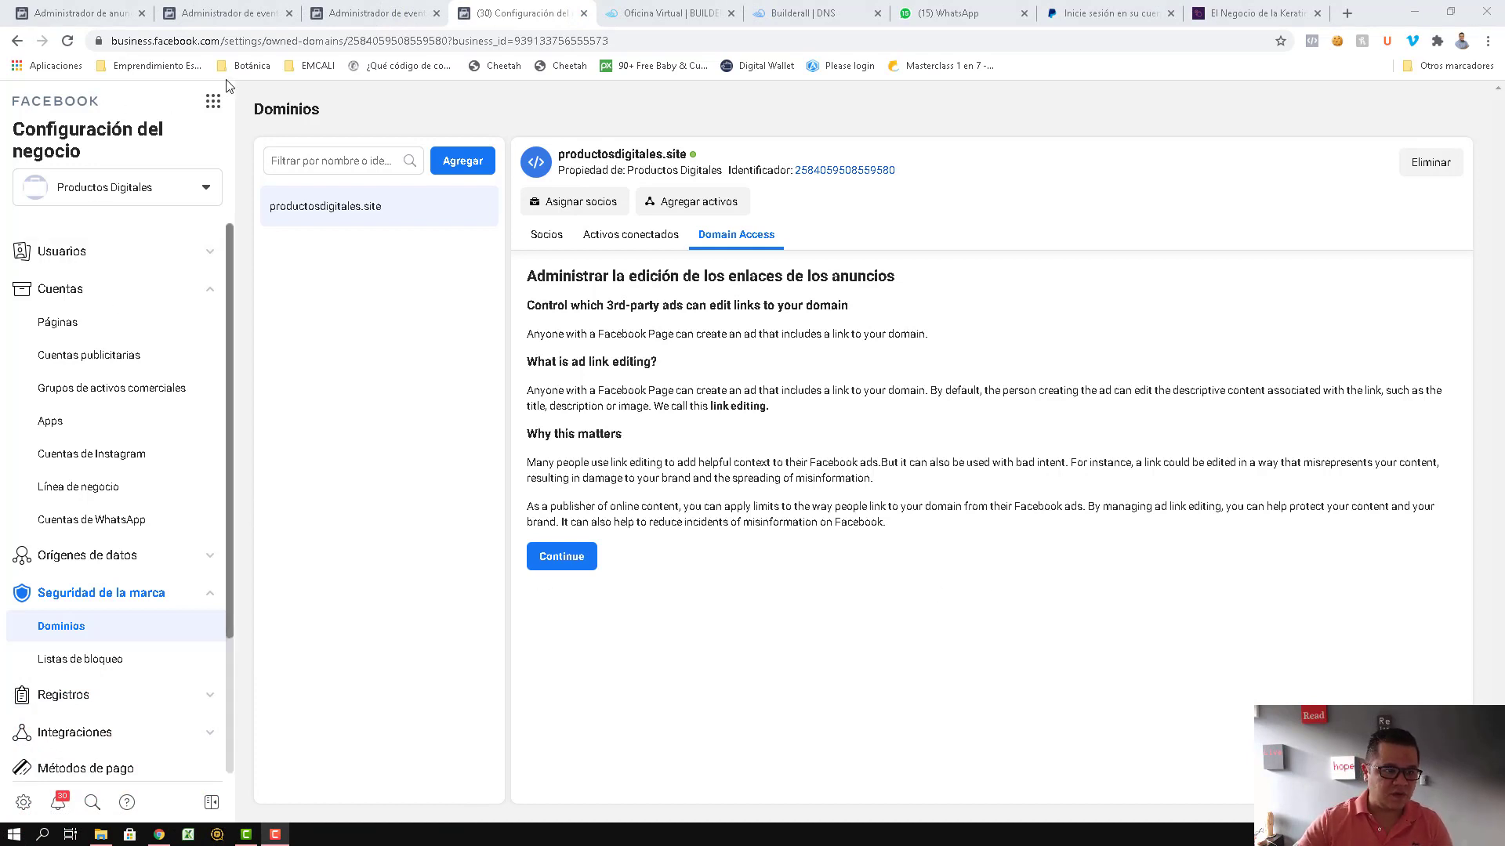
Open Administrador de anuncios and go to its Centro de recursos to see the iOS 14 preparation tasks
{"action": "left_click", "coordinate": [214, 101]}
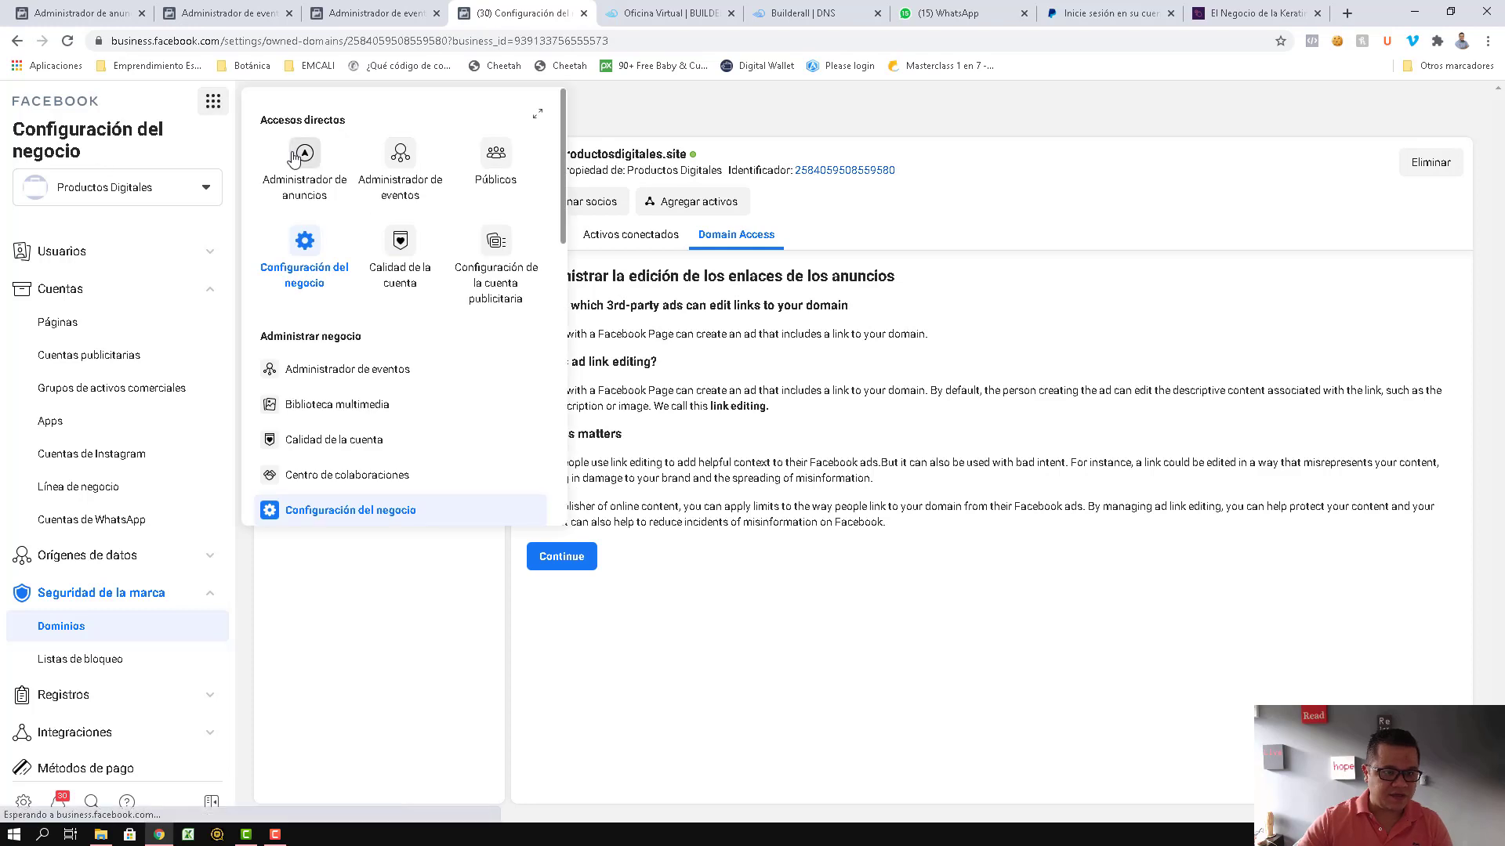
{"action": "left_click", "coordinate": [334, 171]}
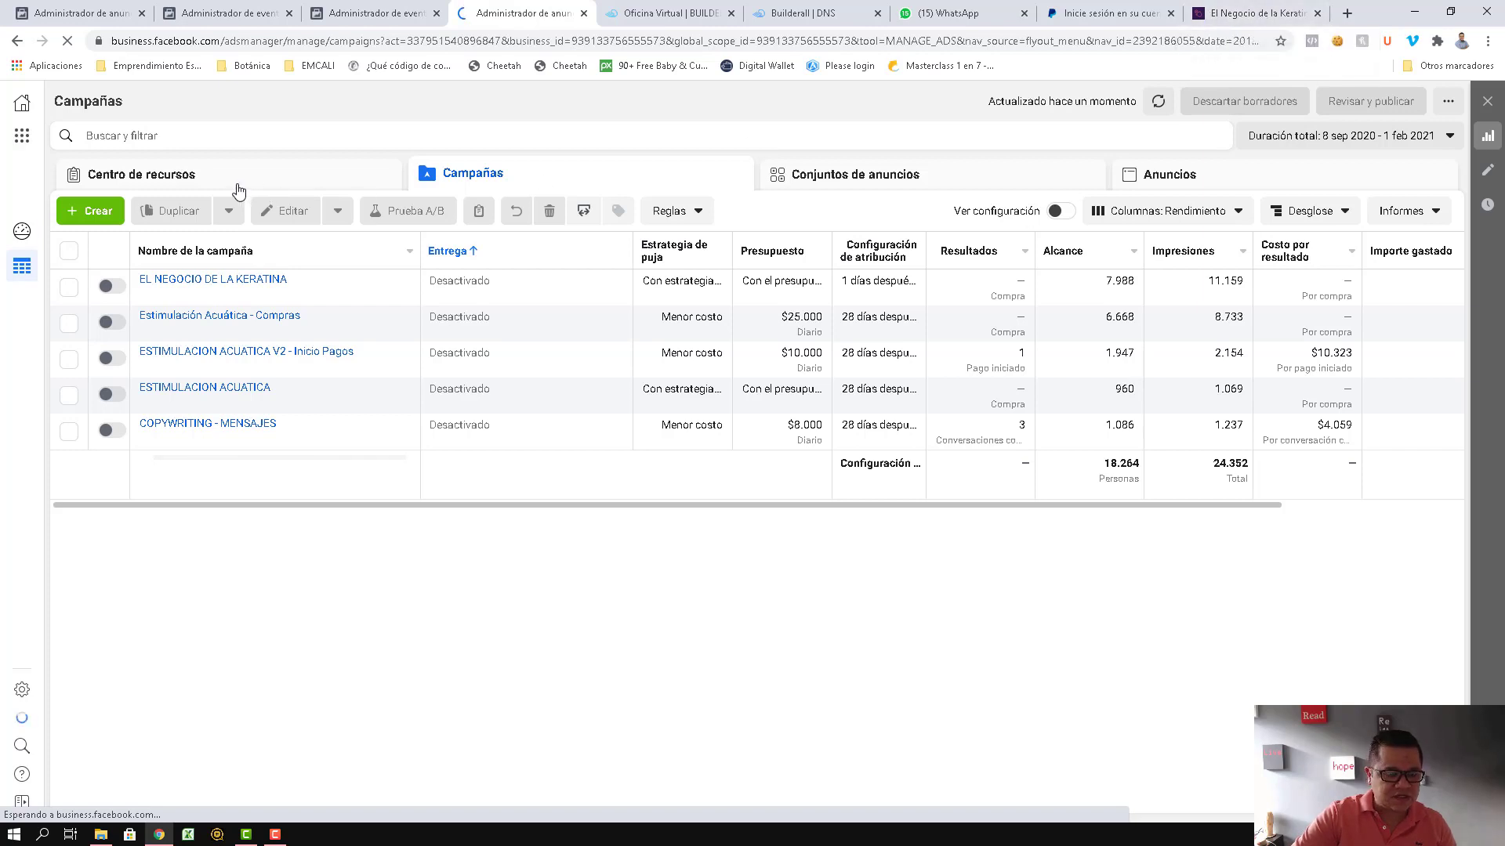
{"action": "mouse_move", "coordinate": [279, 295]}
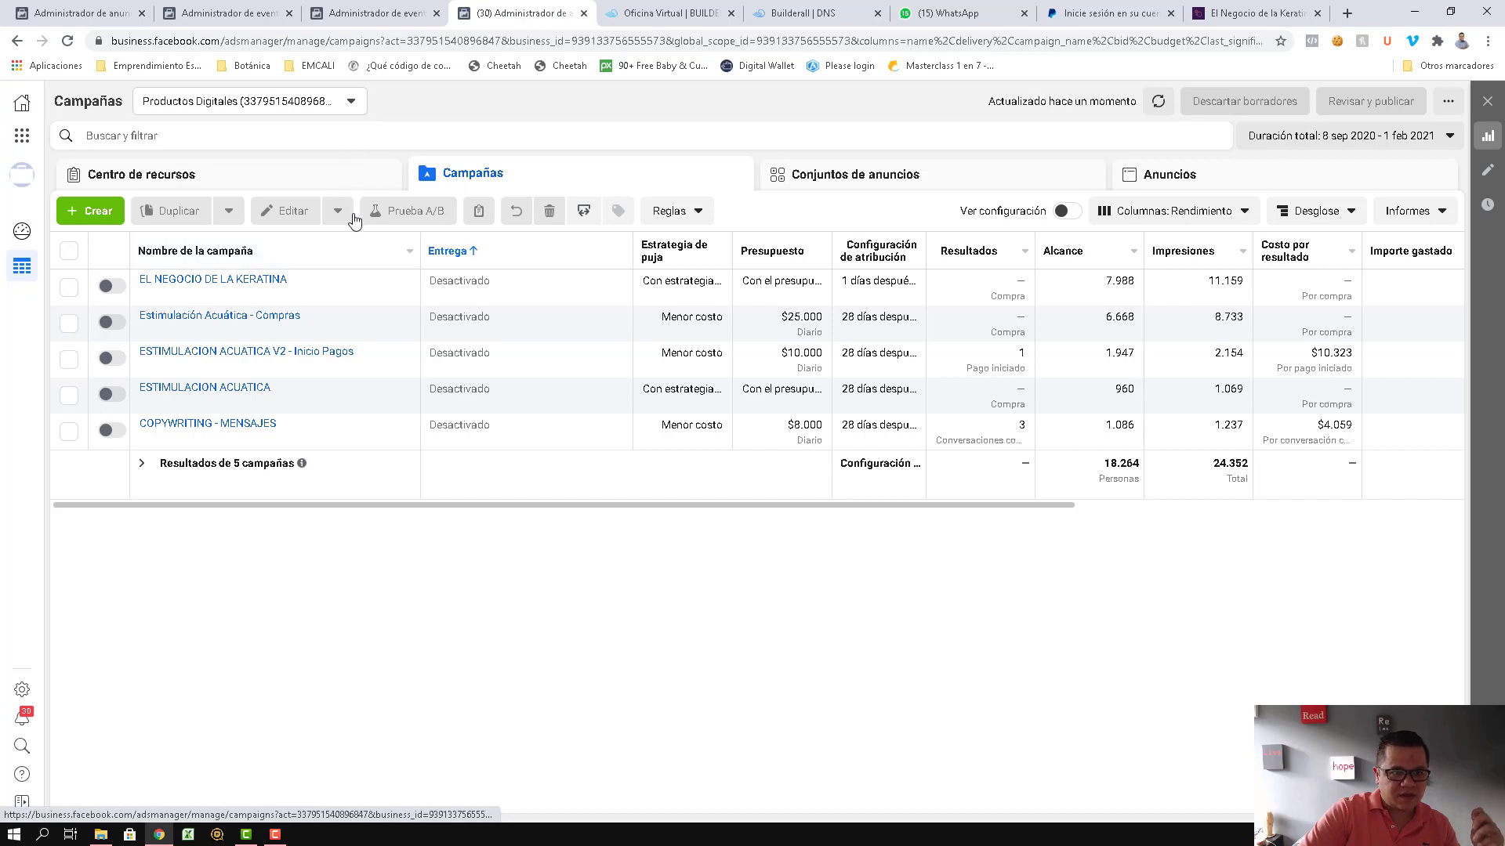
{"action": "left_click", "coordinate": [157, 174]}
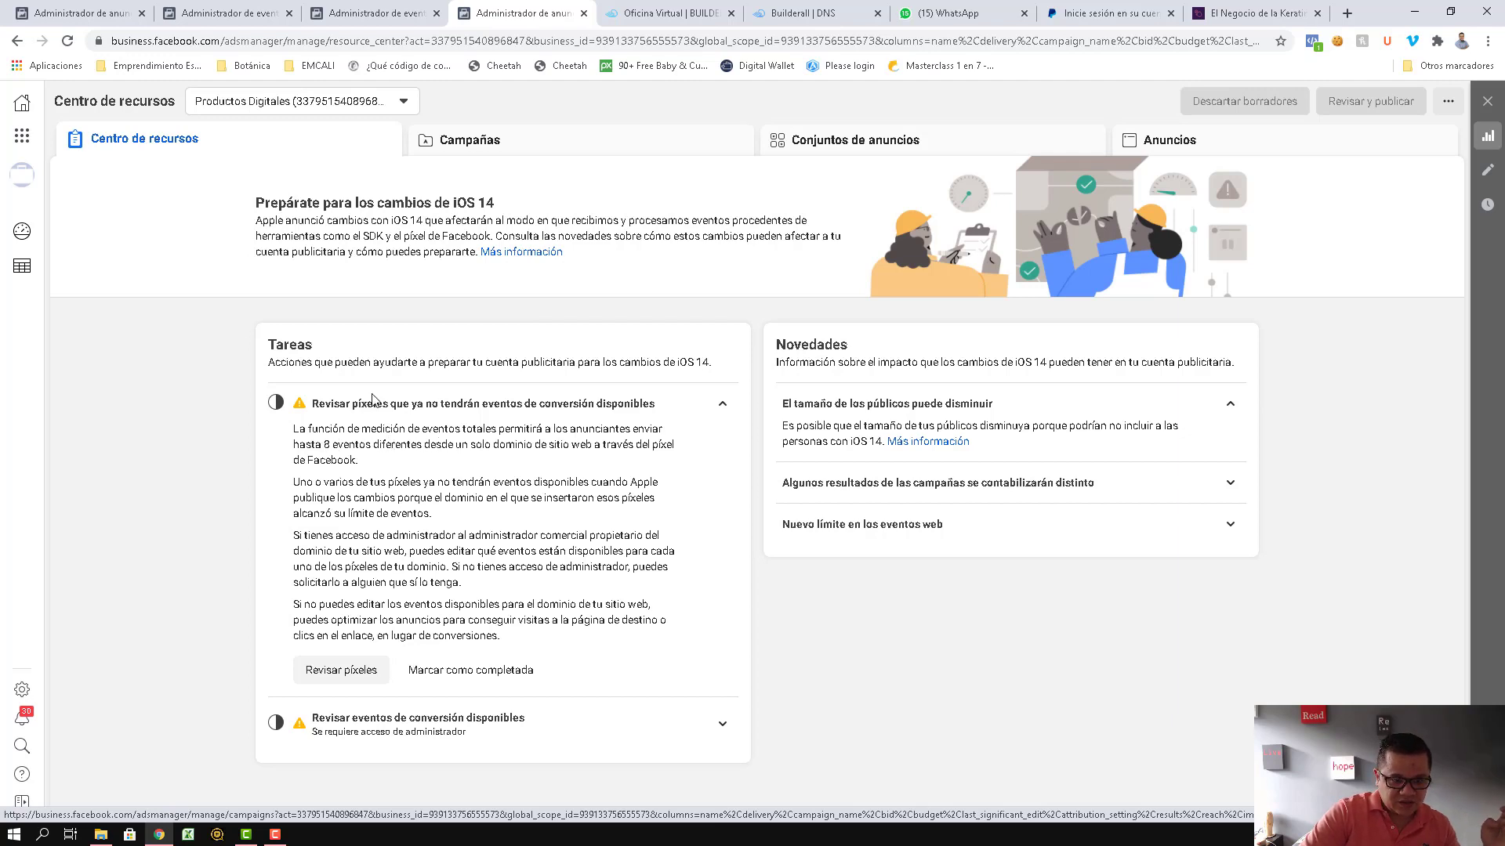
Mark the pixel review and available conversion events review tasks as completed
{"action": "left_click", "coordinate": [460, 675]}
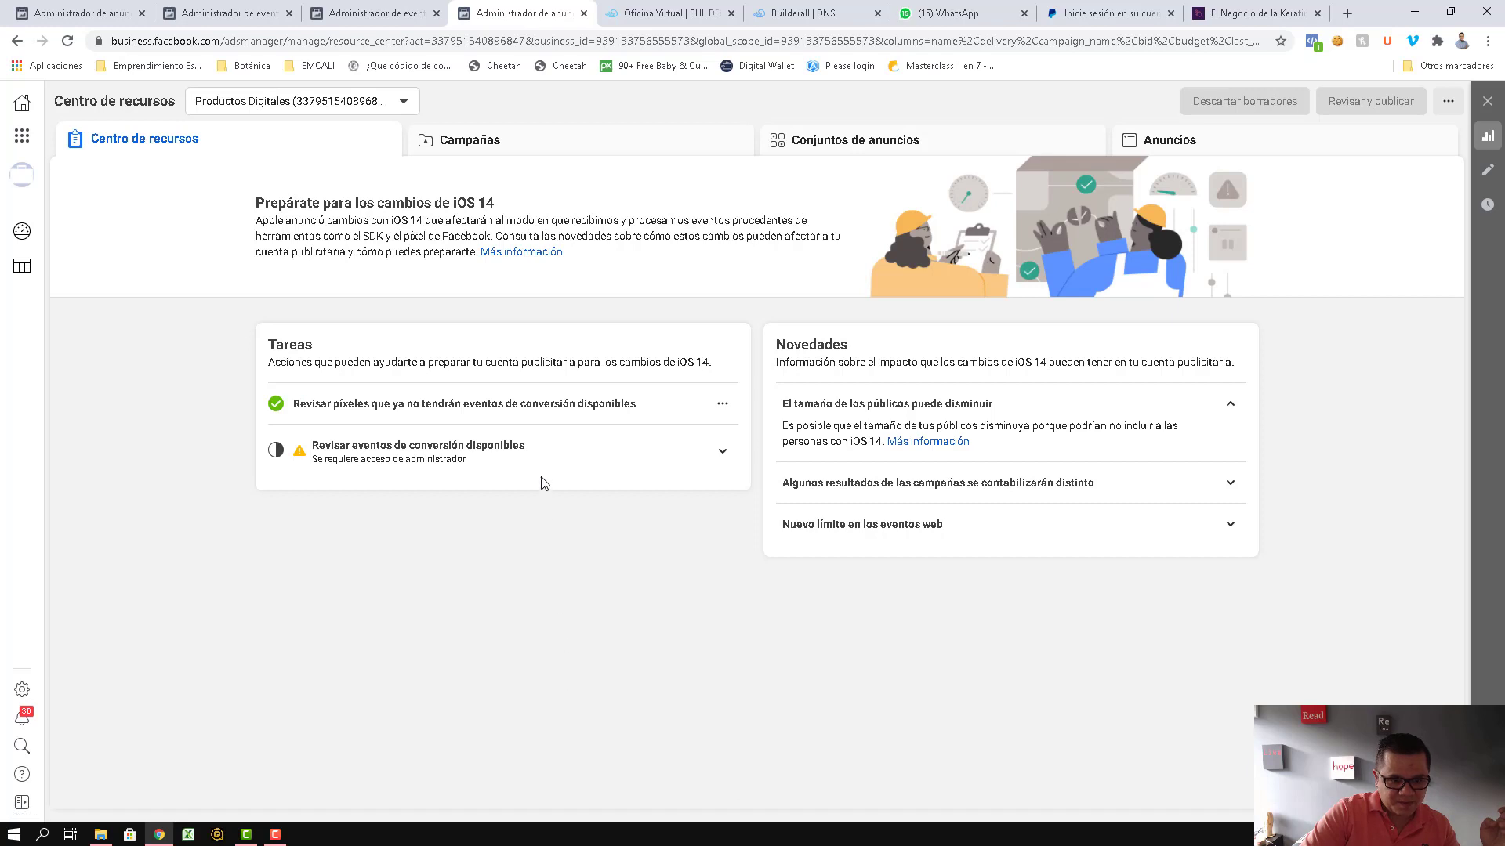
{"action": "left_click", "coordinate": [721, 452]}
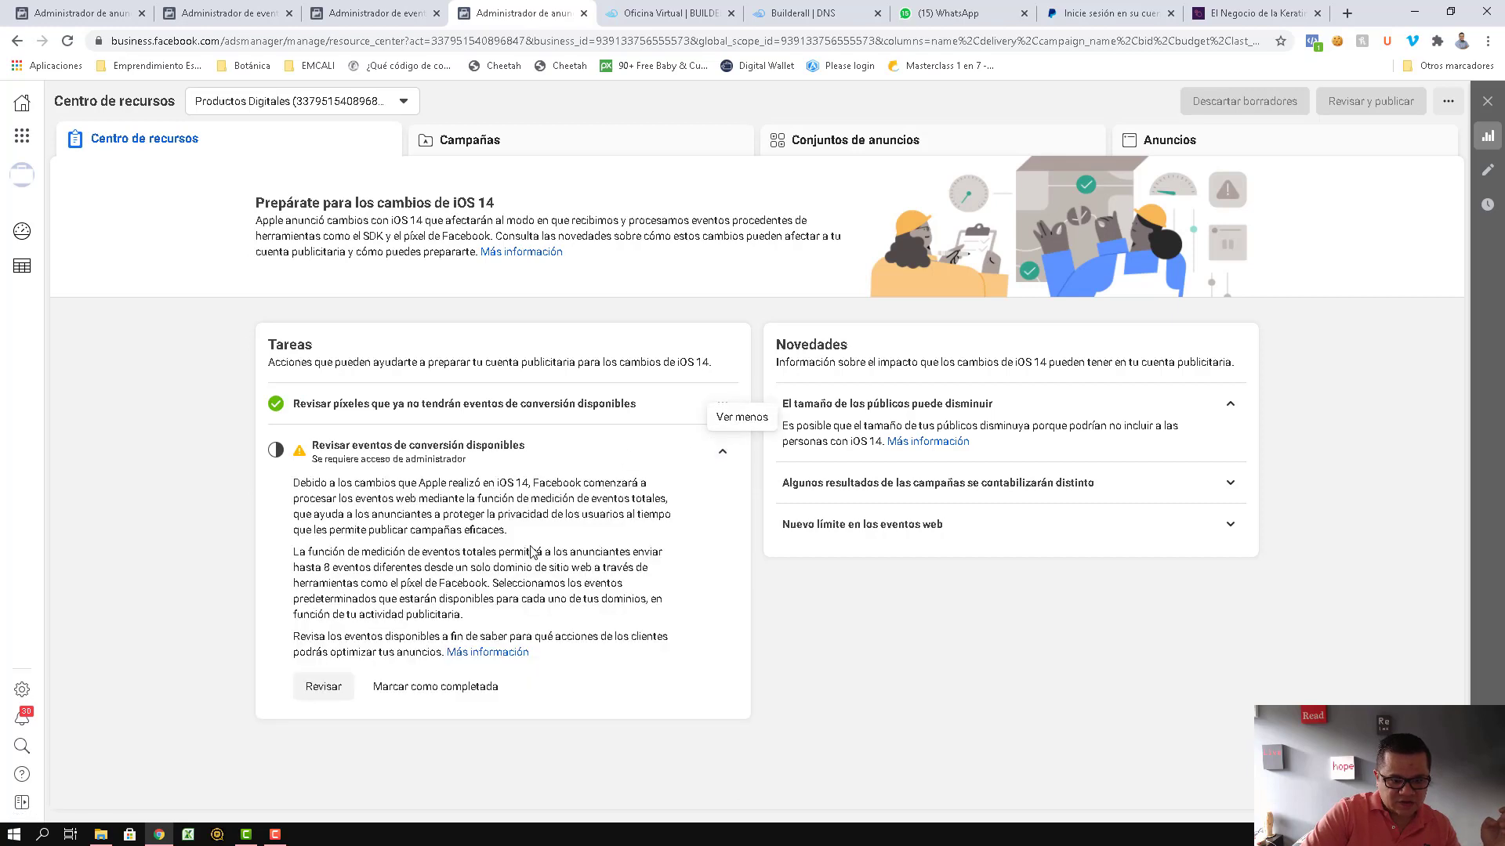
{"action": "left_click", "coordinate": [451, 688]}
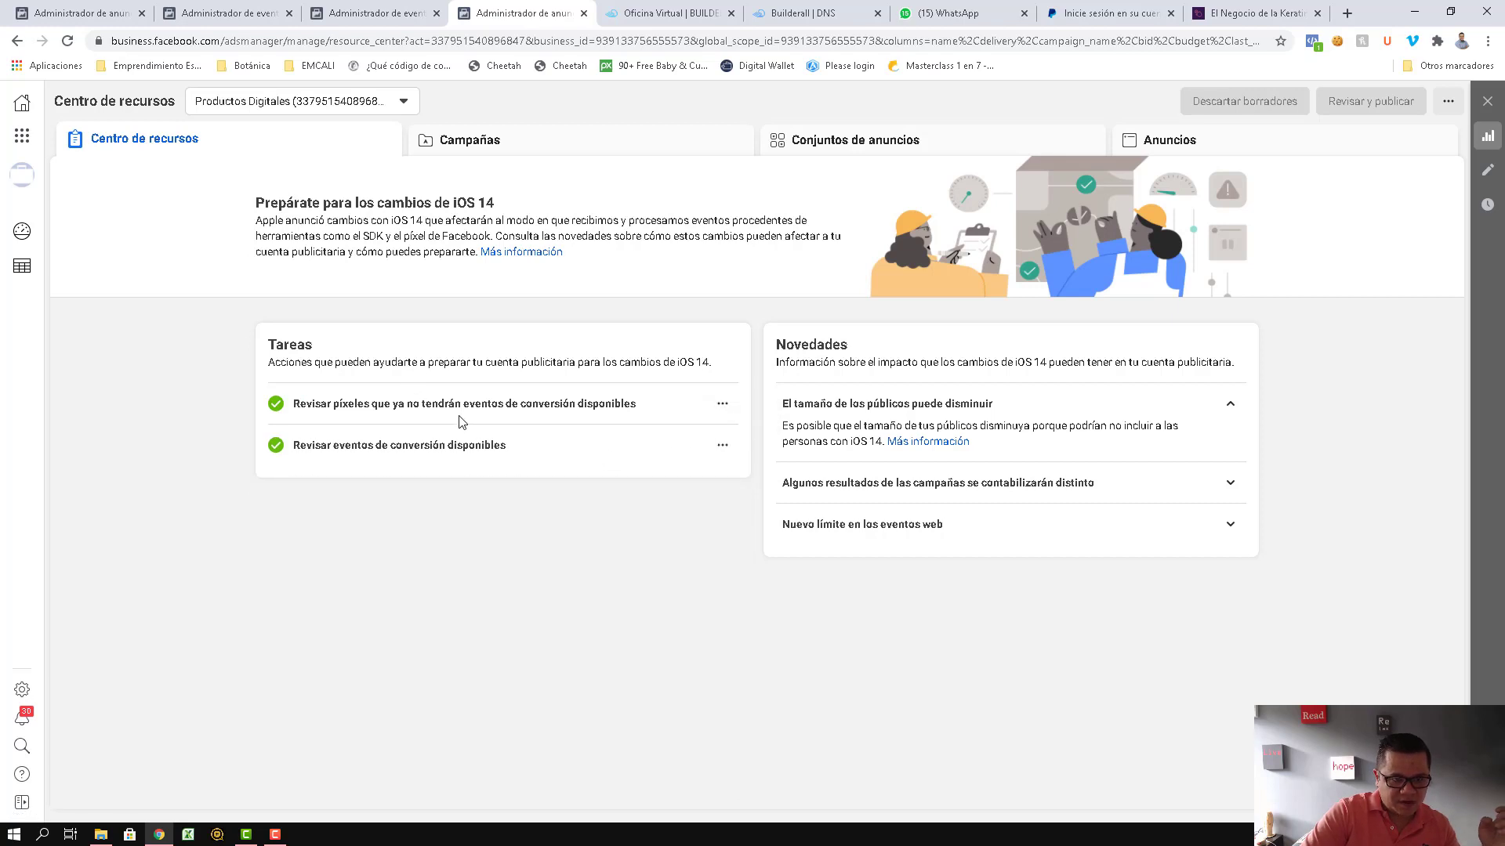
Open Administrador de eventos and start configuring web events under Medición de eventos totales for the Productos Digitales - Hotmart pixel
{"action": "left_click", "coordinate": [24, 136]}
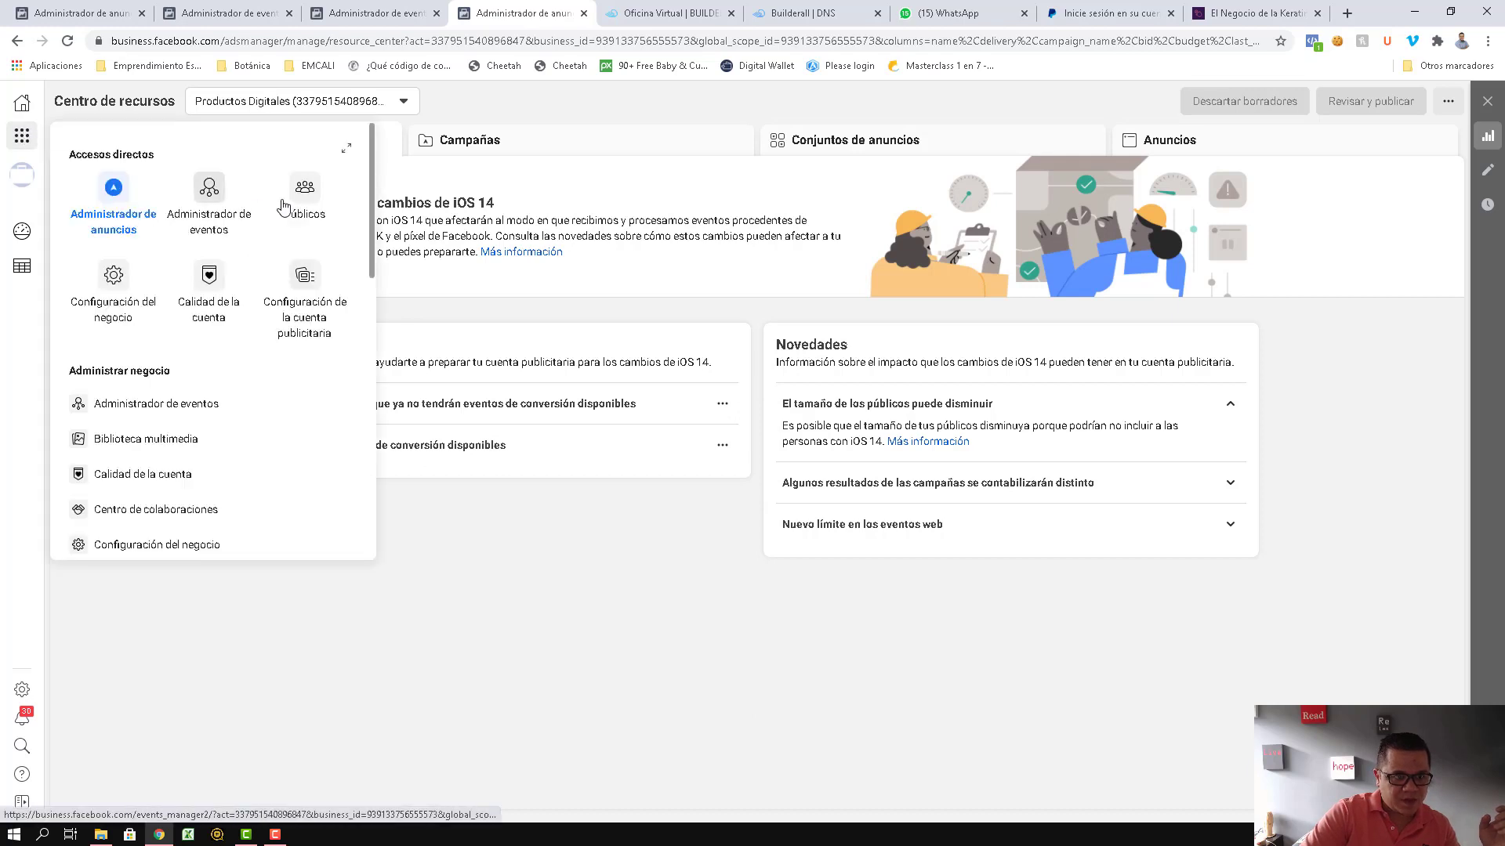
{"action": "left_click", "coordinate": [222, 191]}
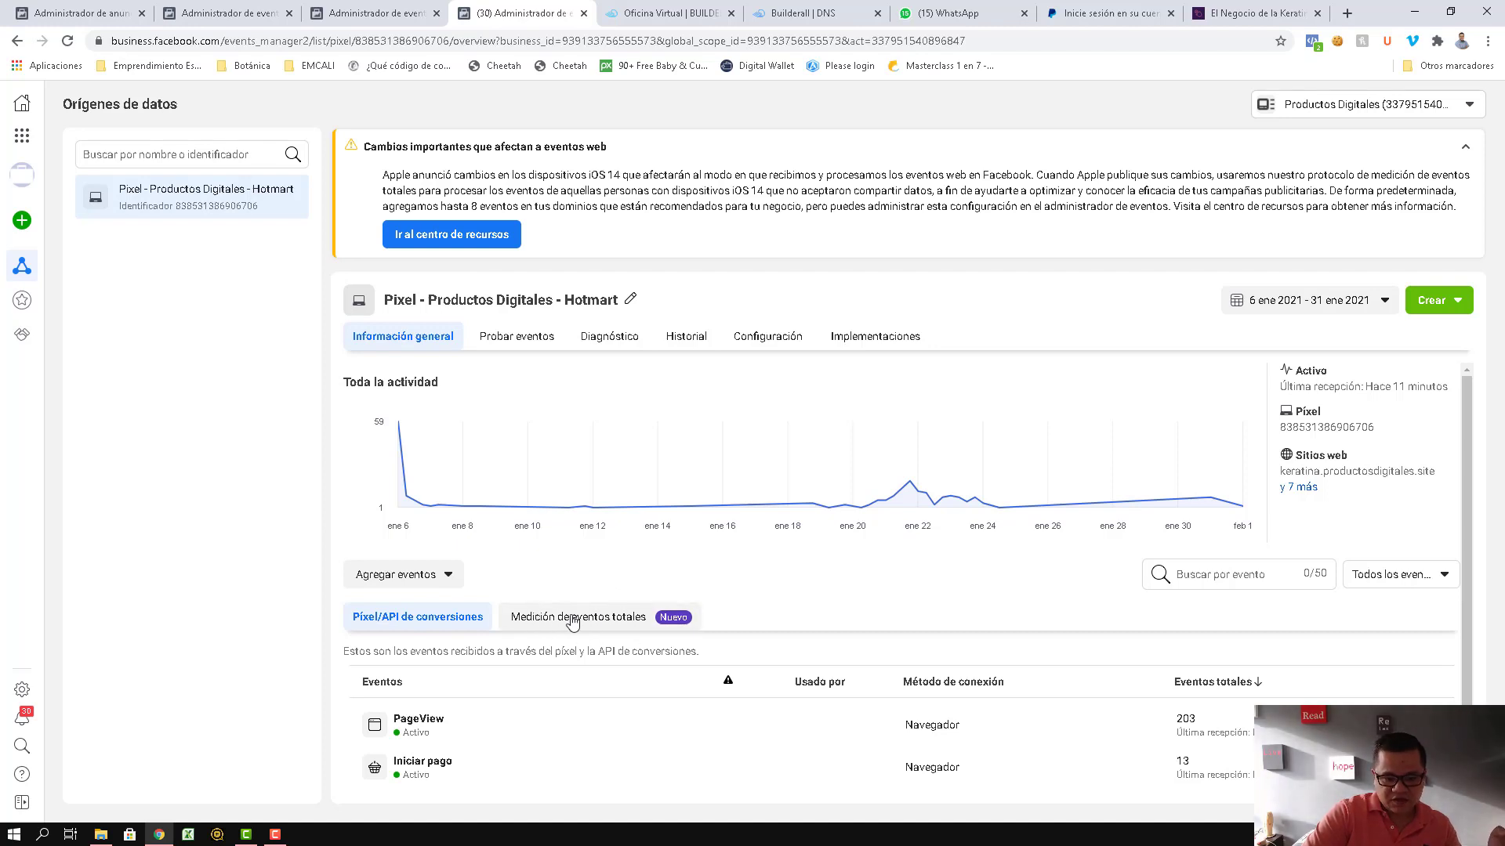
{"action": "left_click", "coordinate": [541, 619]}
{"action": "scroll", "coordinate": [708, 656], "scroll_direction": "down", "scroll_amount": 1}
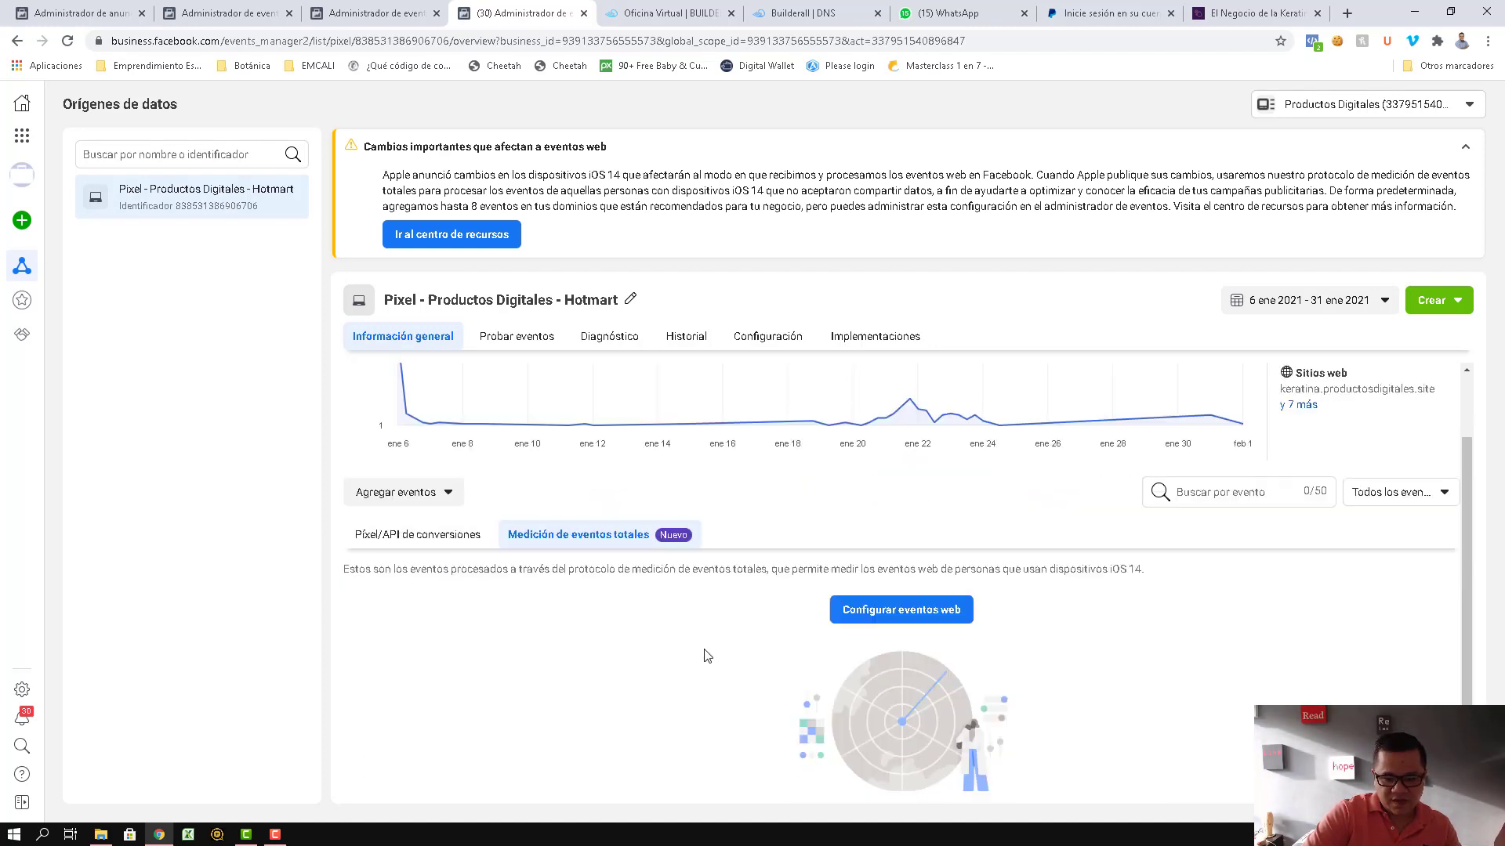
{"action": "left_click", "coordinate": [893, 594]}
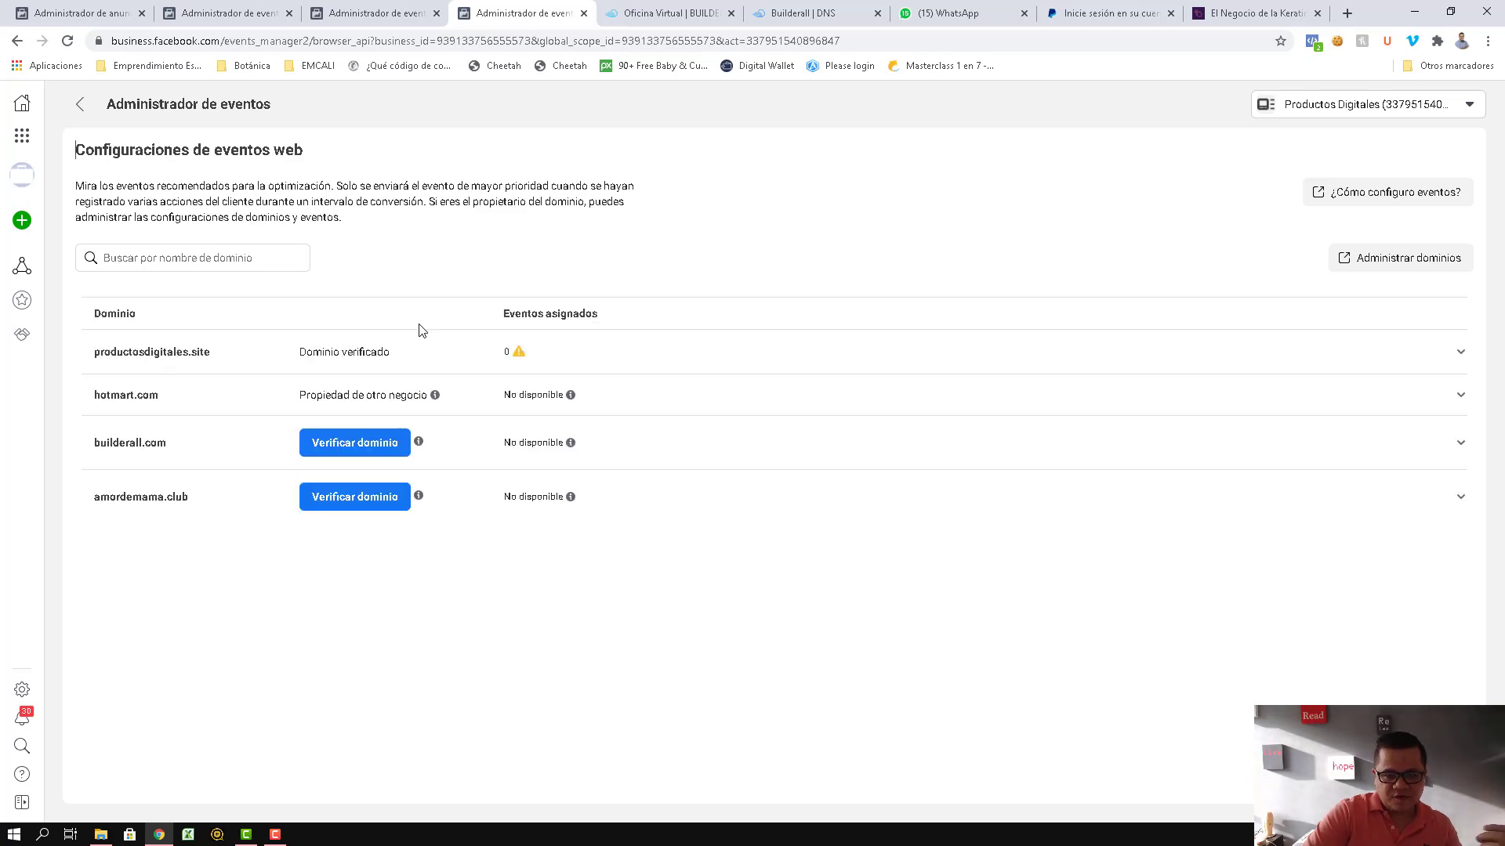
Open the web events of productosdigitales.site for editing, accept the notice, and add an event with its pixel choices expanded
{"action": "left_click", "coordinate": [1246, 367]}
{"action": "left_click", "coordinate": [565, 394]}
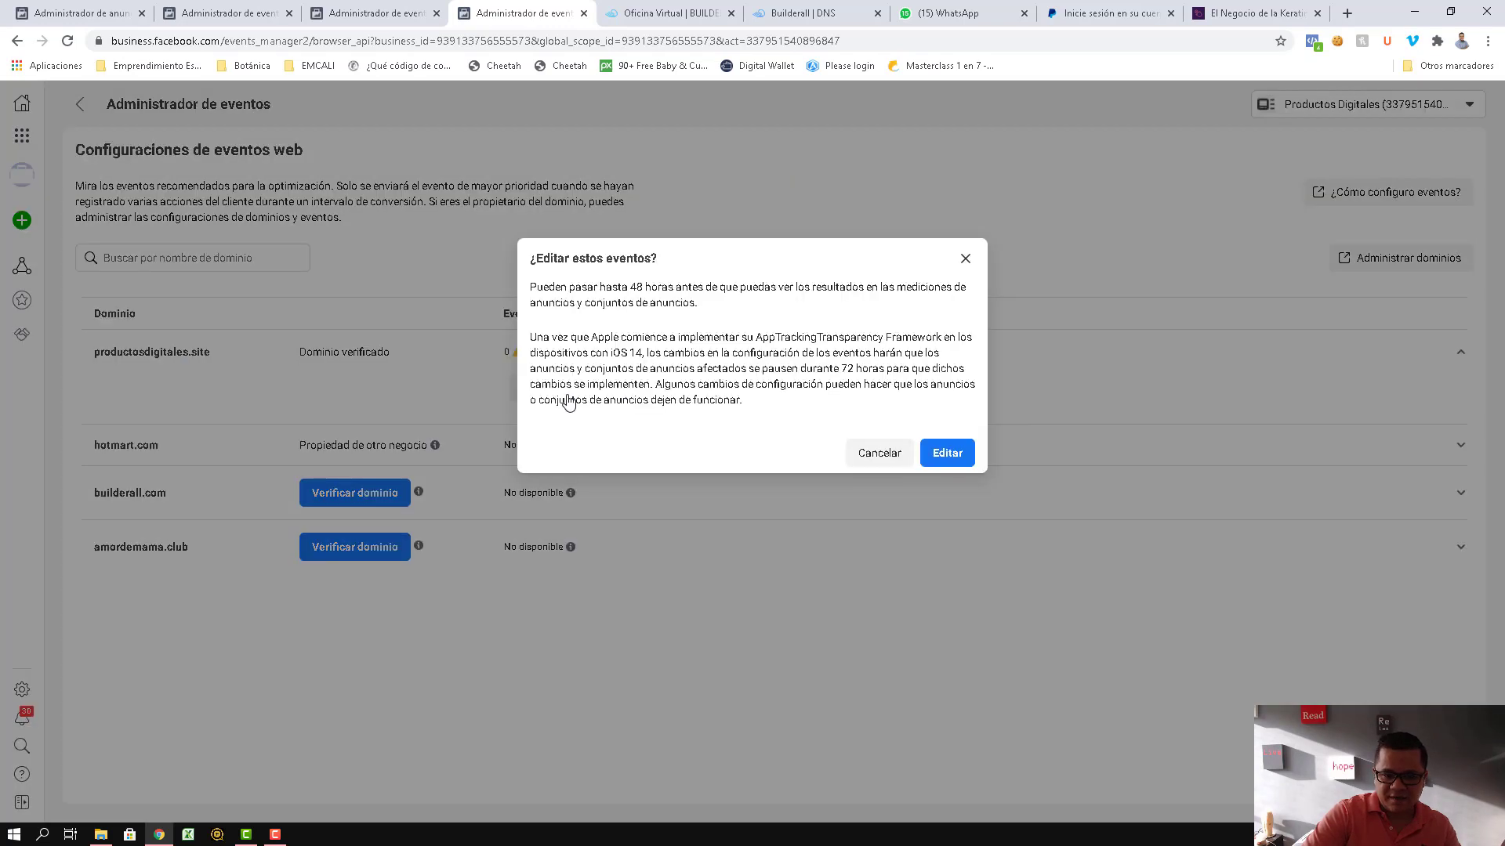
{"action": "left_click", "coordinate": [942, 462]}
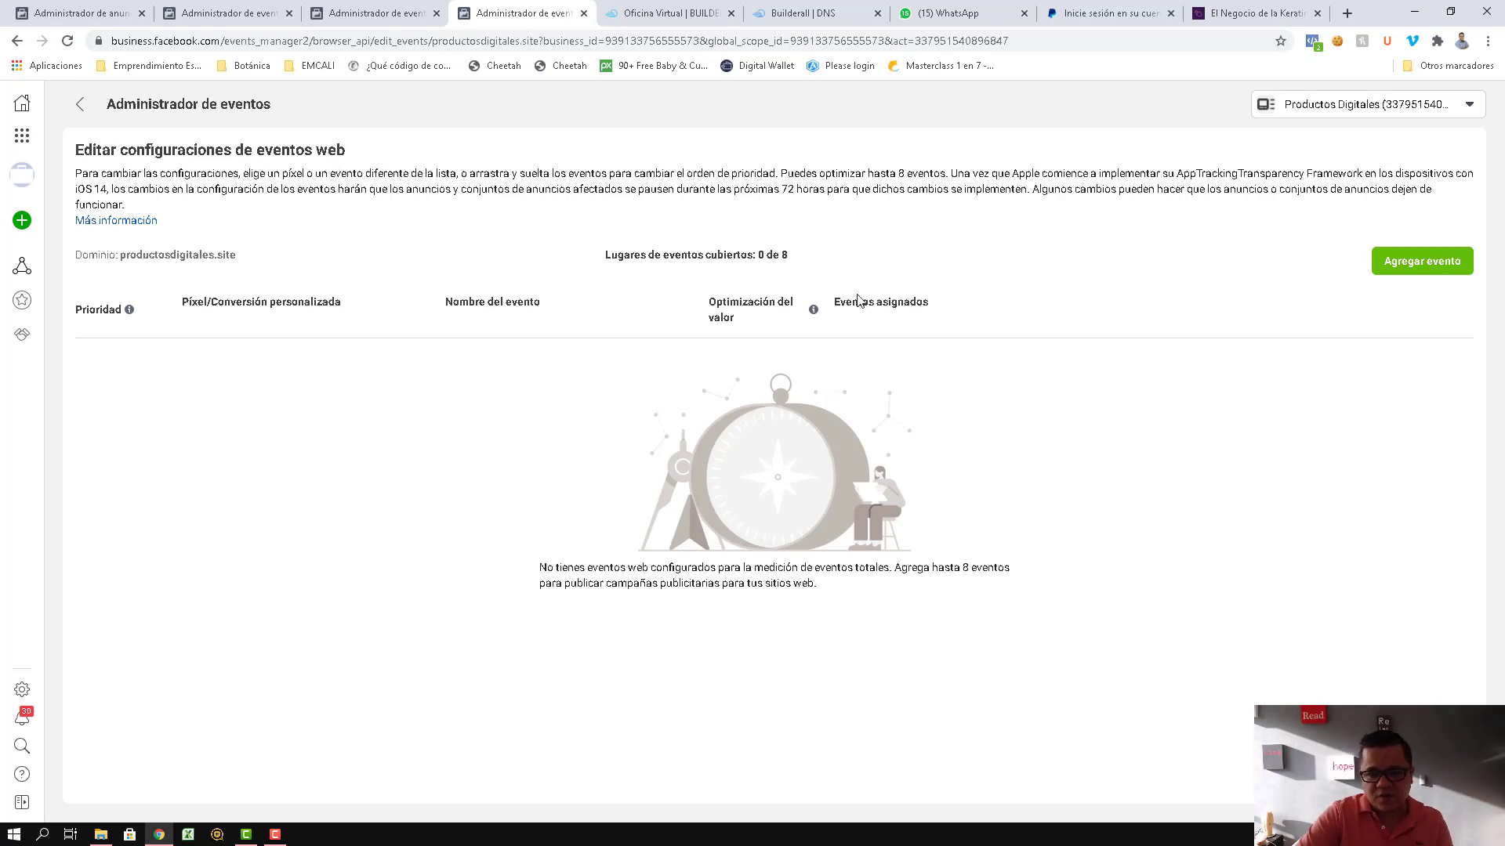
{"action": "left_click", "coordinate": [1411, 266]}
{"action": "left_click", "coordinate": [317, 384]}
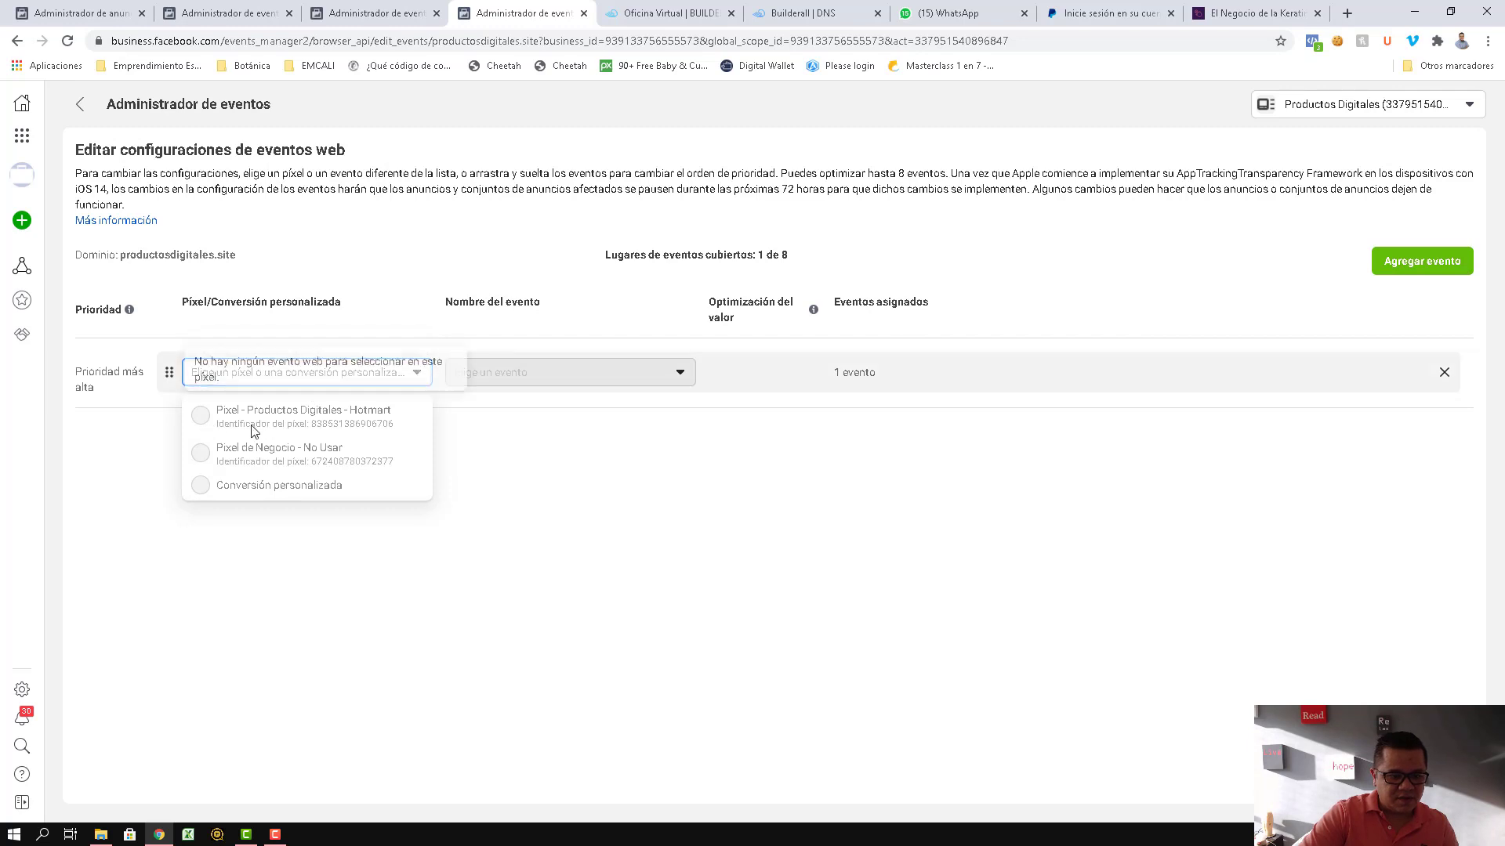